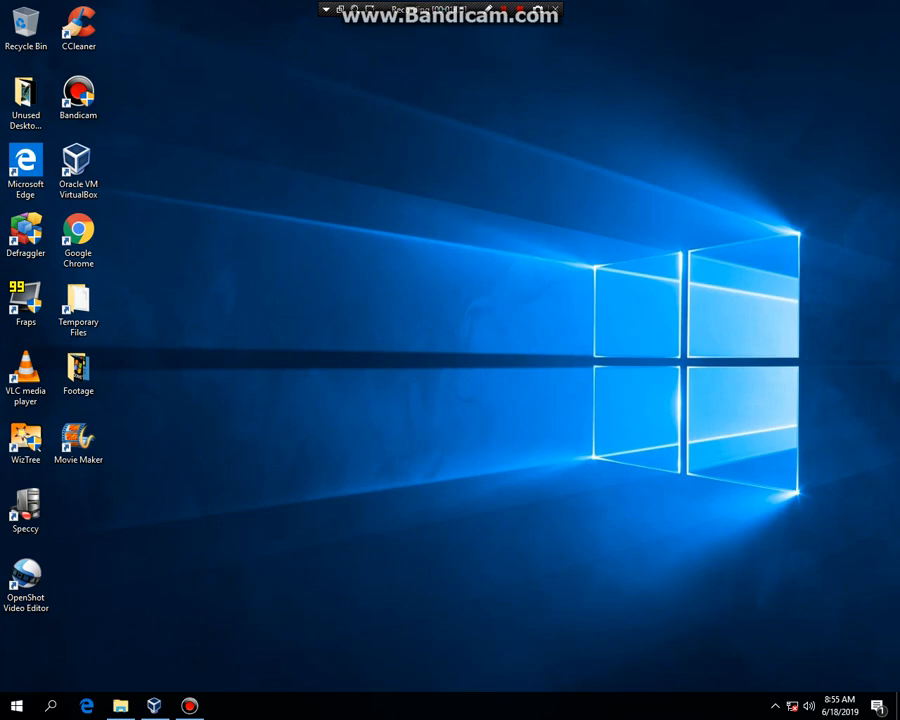
# Step: Look through the Windows 95 folder in Windows ISOs on the Lexar (G:) drive and close the file window
pyautogui.click(120, 706)
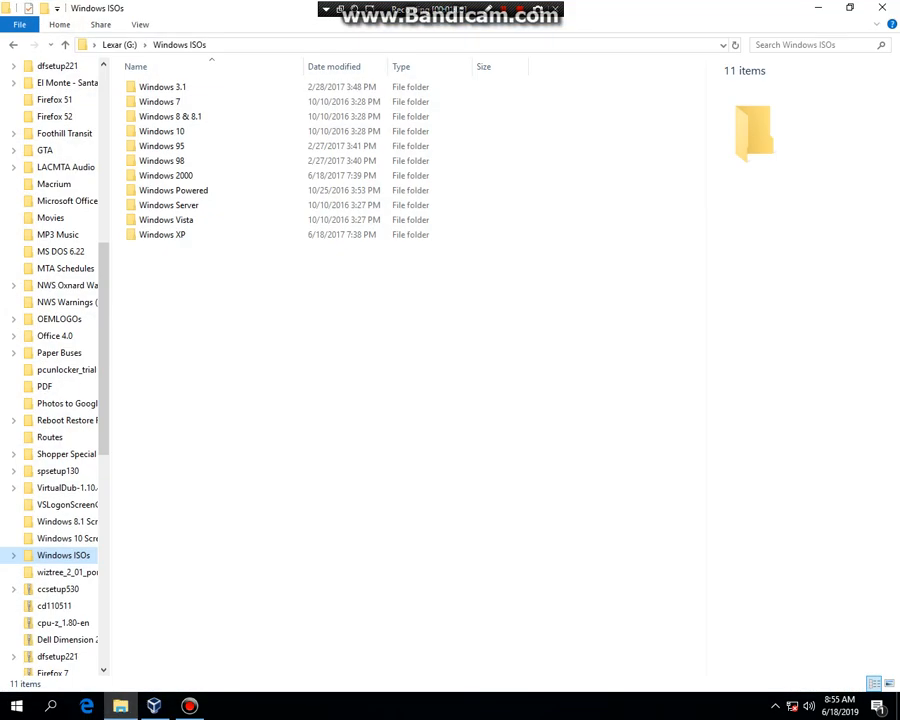
pyautogui.doubleClick(161, 146)
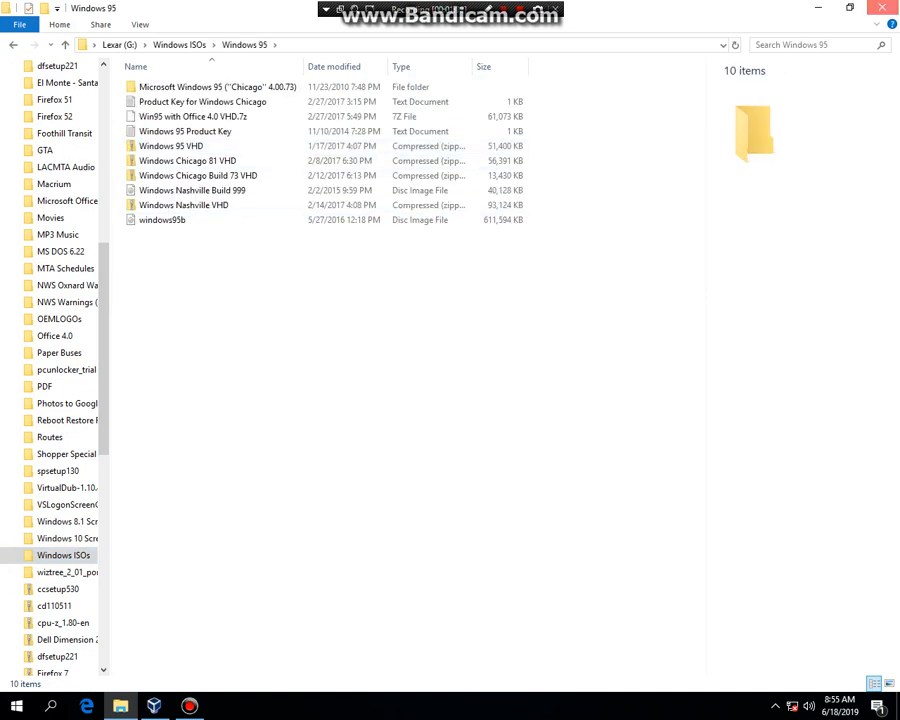
pyautogui.click(882, 8)
# Step: Safely remove the connected Lexar USB drive and clear the open windows from the desktop
pyautogui.click(775, 706)
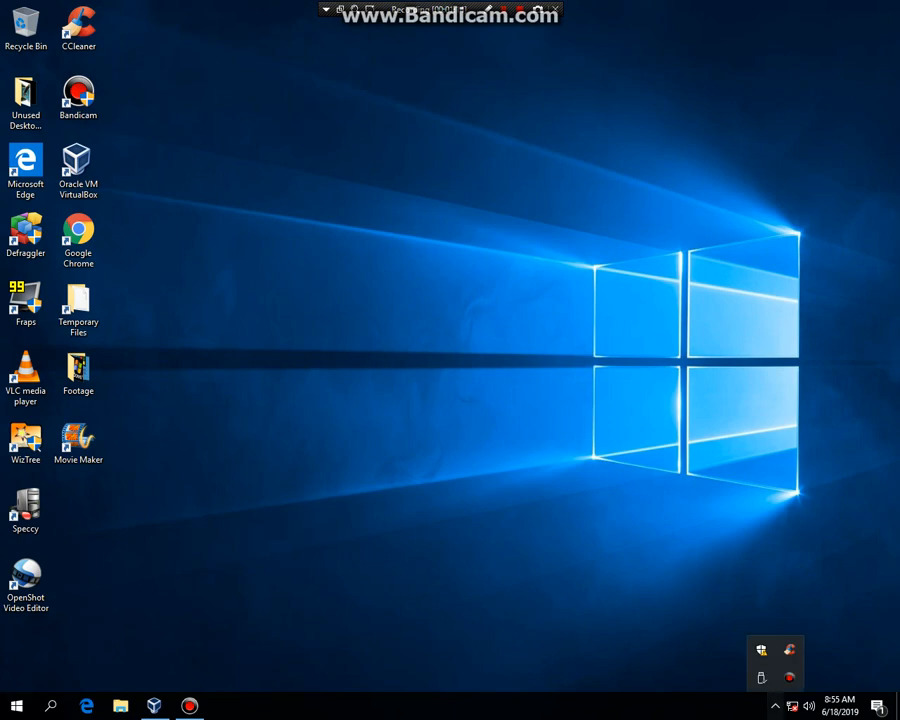
pyautogui.click(762, 676)
pyautogui.click(796, 656)
pyautogui.moveTo(564, 486); pyautogui.dragTo(525, 446)
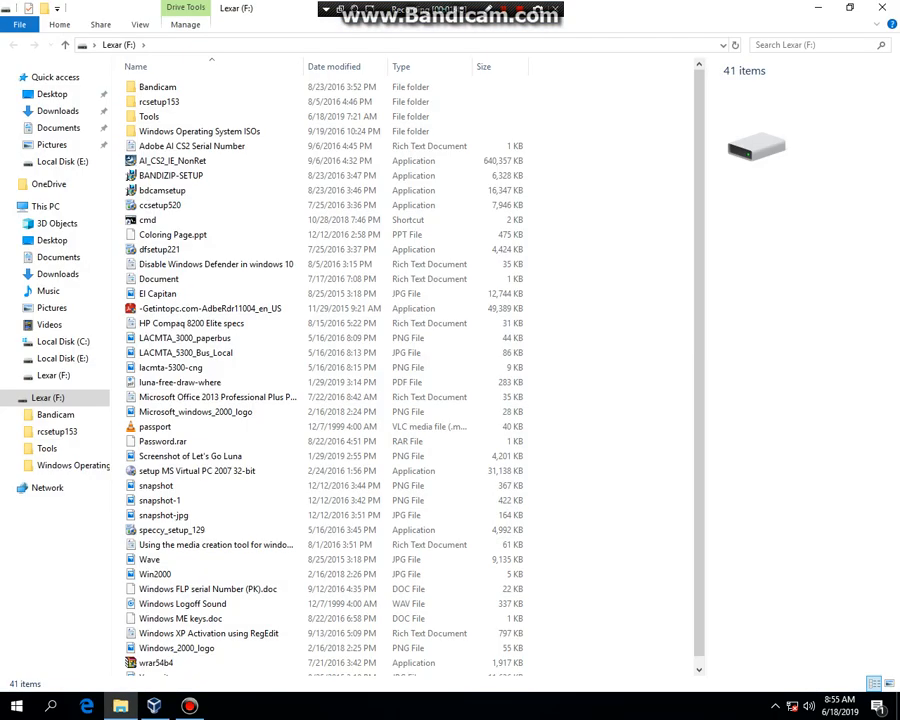
pyautogui.press('super+d')
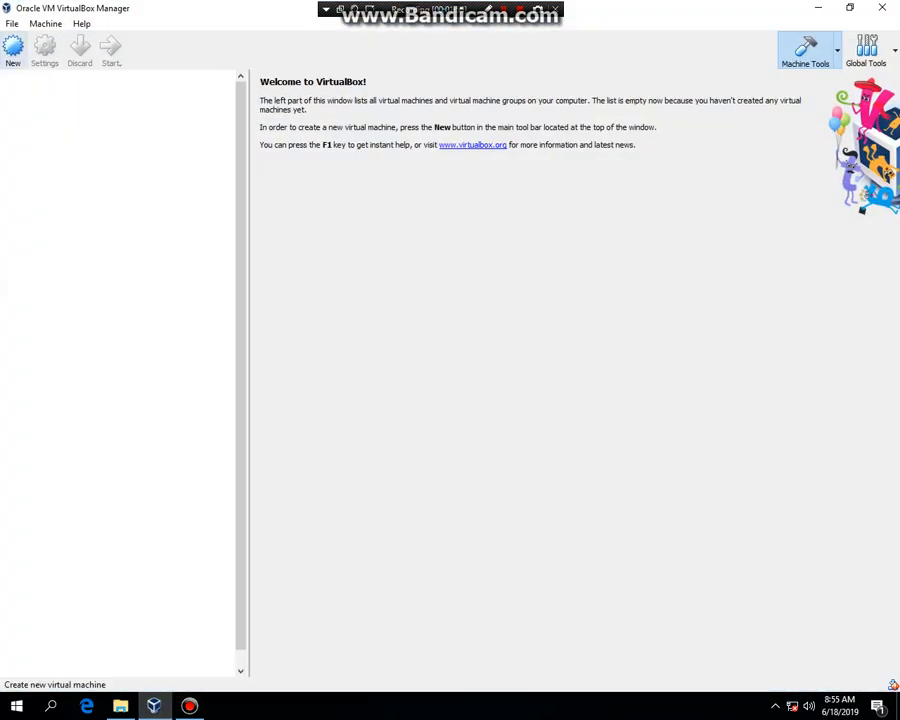
# Step: Start a new virtual machine in VirtualBox named Windows NT 4.0 with the recommended 128 MB of memory
pyautogui.click(13, 45)
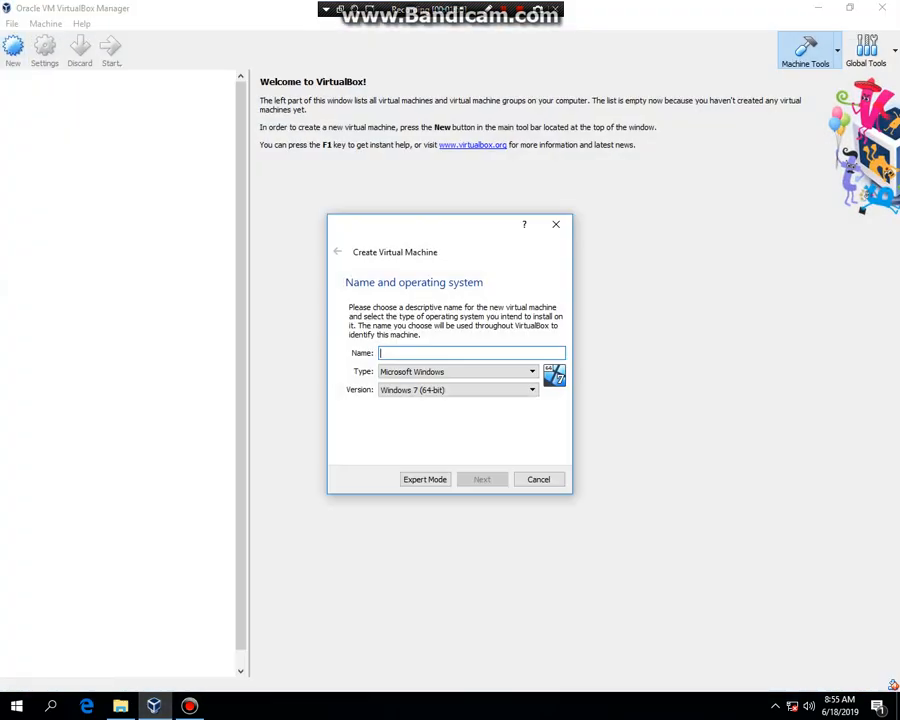
pyautogui.write('Wi')
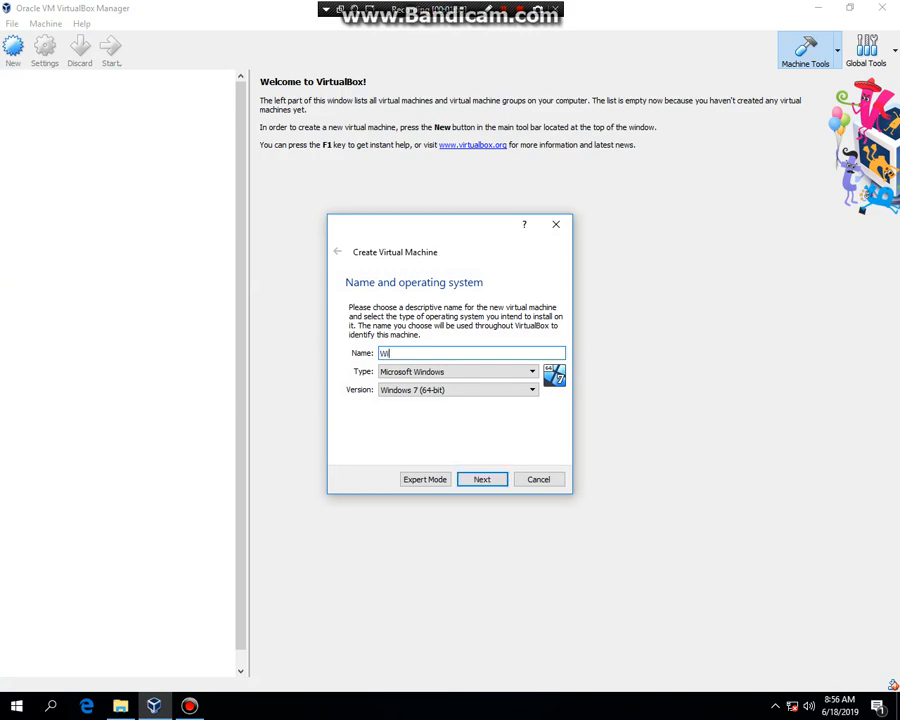
pyautogui.write('ndows NT 4')
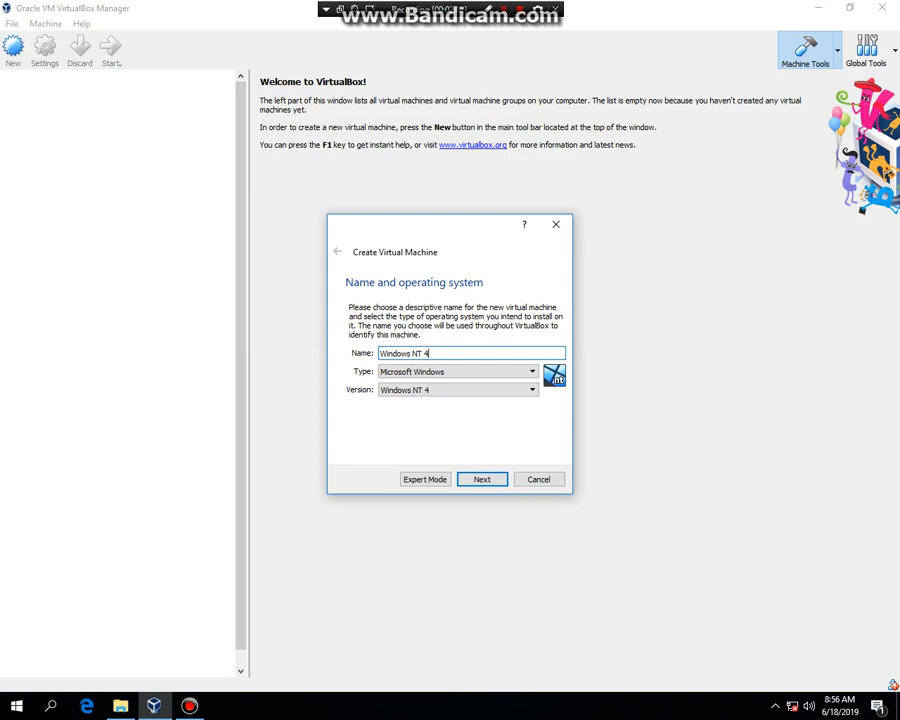
pyautogui.write('.0')
pyautogui.press('Return')
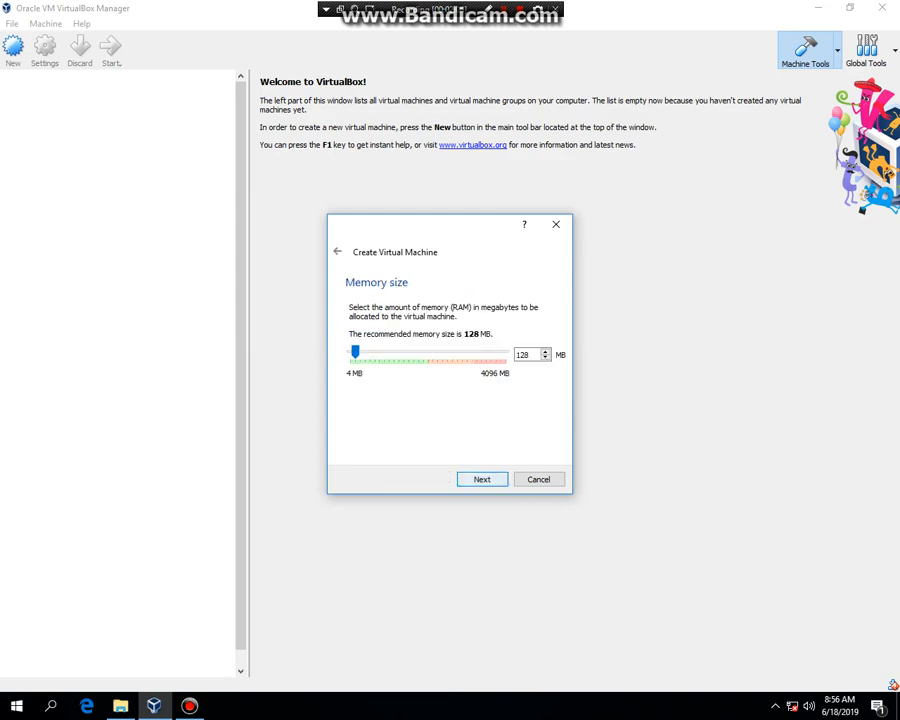
pyautogui.press('Return')
# Step: Create a 2.00 GB VDI virtual hard disk named Windows NT 4.0 on Local Disk (E:)
pyautogui.press('Return')
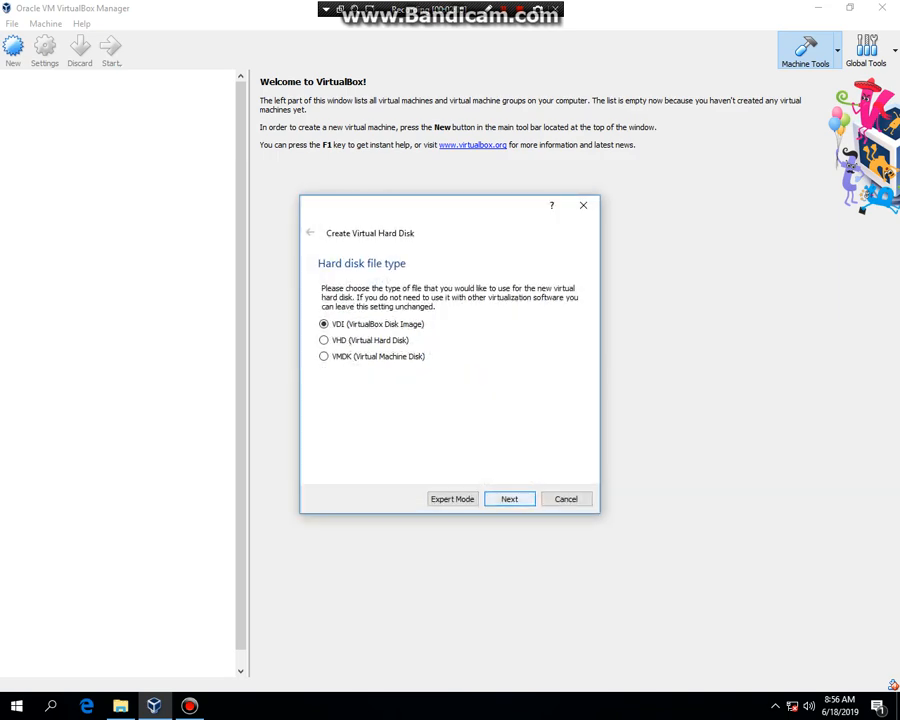
pyautogui.press('Return')
pyautogui.press('Return')
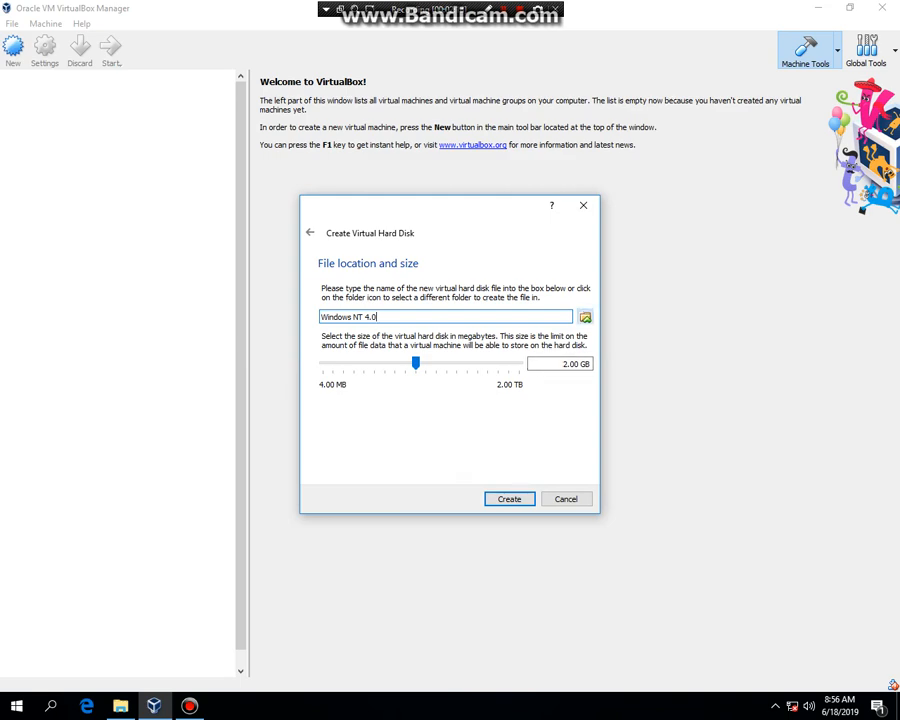
pyautogui.click(585, 317)
pyautogui.click(368, 367)
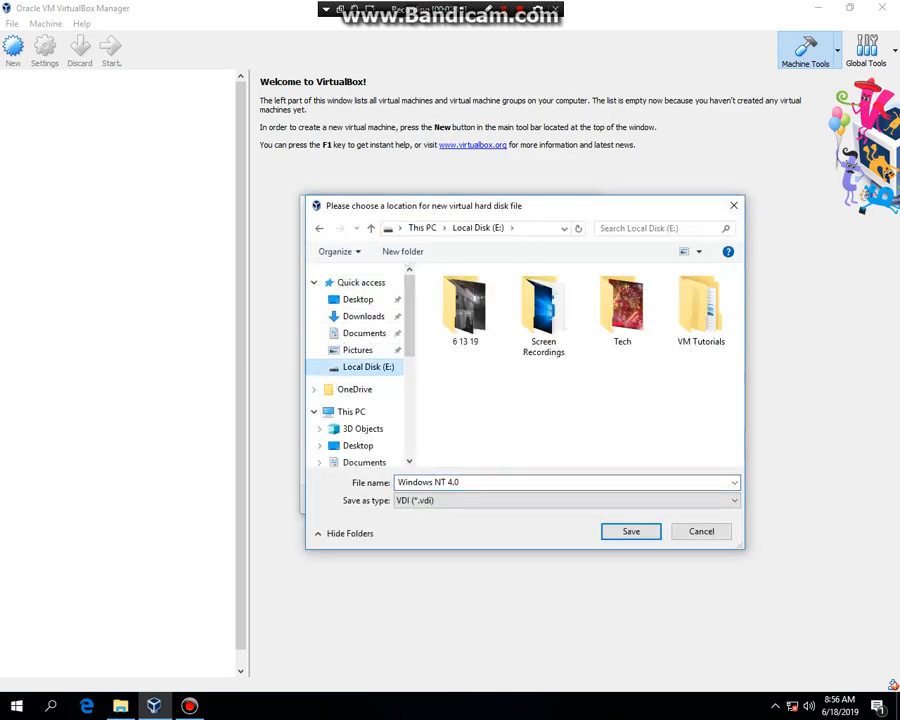
pyautogui.click(631, 532)
pyautogui.press('Return')
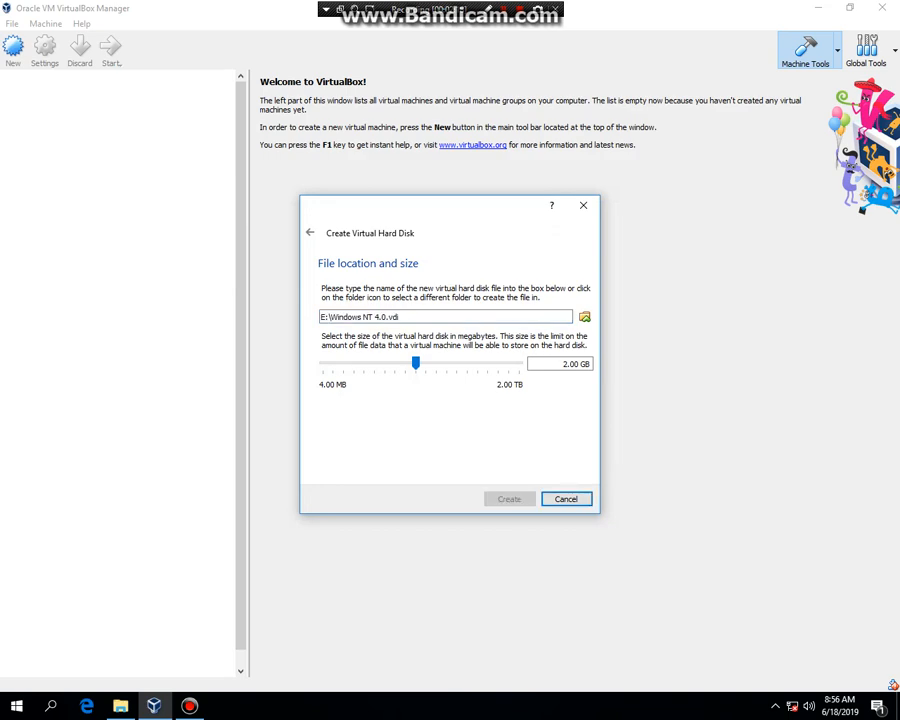
# Step: Load the disc image from Windows Operating System ISOs\Windows 9x\Windows NT 4.0 on Lexar (F:) into the virtual machine's empty optical drive
pyautogui.click(44, 45)
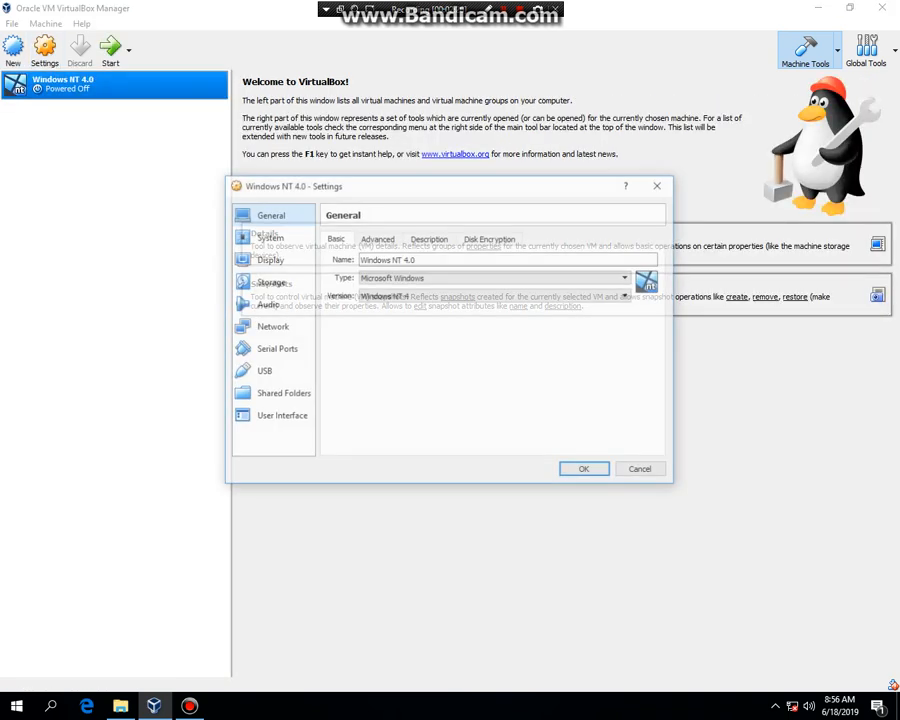
pyautogui.click(268, 281)
pyautogui.click(363, 286)
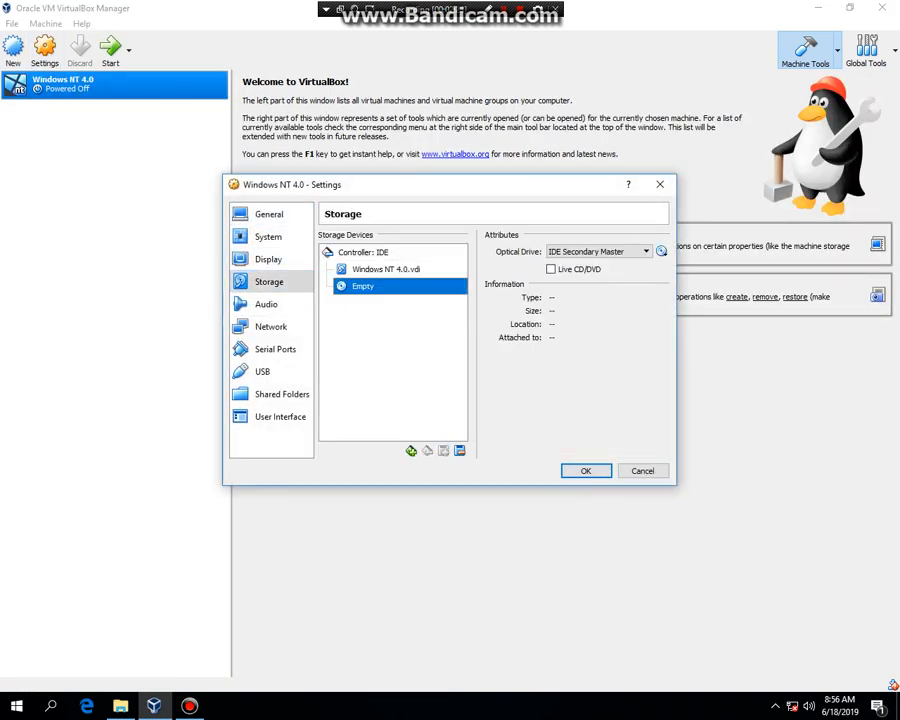
pyautogui.click(661, 251)
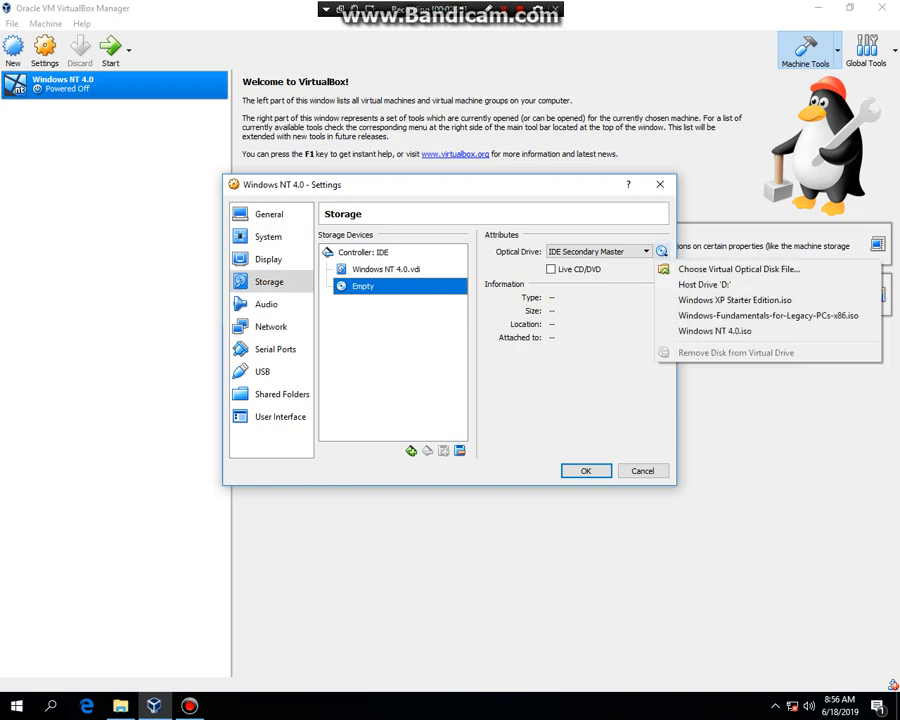
pyautogui.click(738, 269)
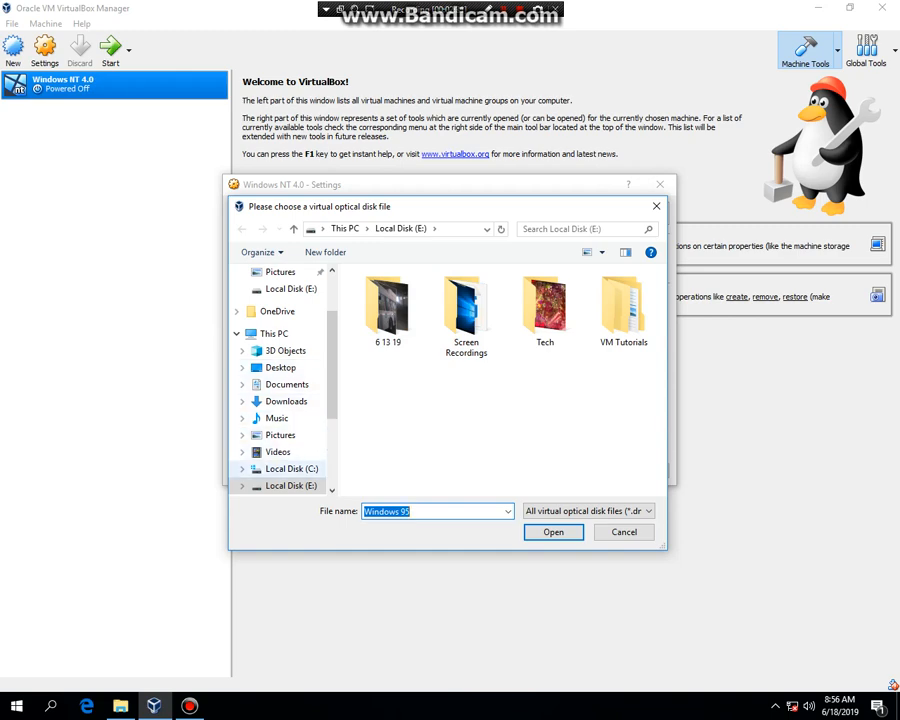
pyautogui.scroll(-1, 285, 380)
pyautogui.click(282, 468)
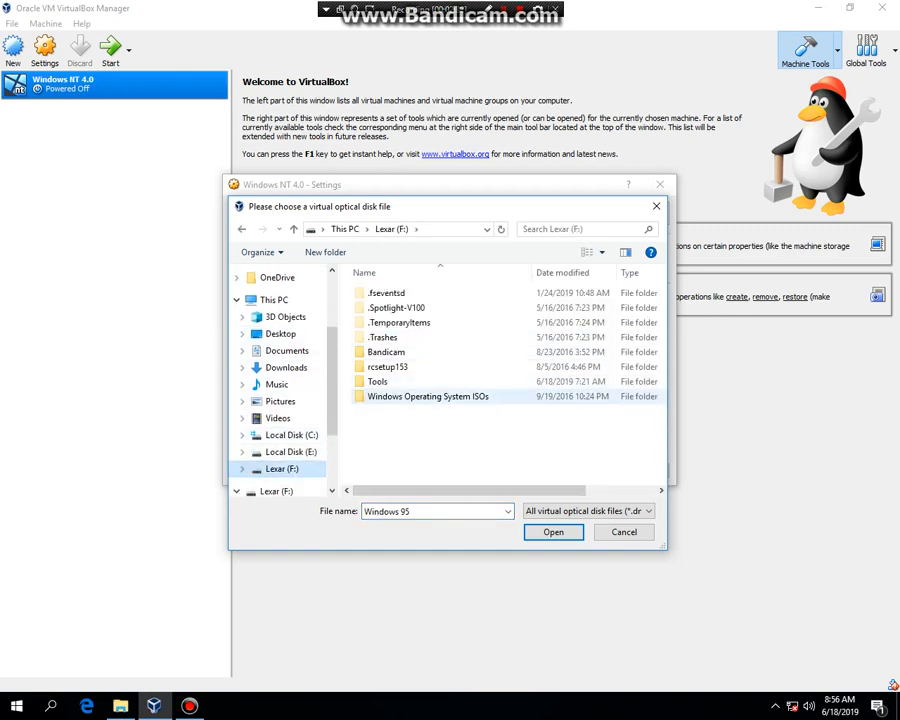
pyautogui.doubleClick(427, 396)
pyautogui.doubleClick(390, 322)
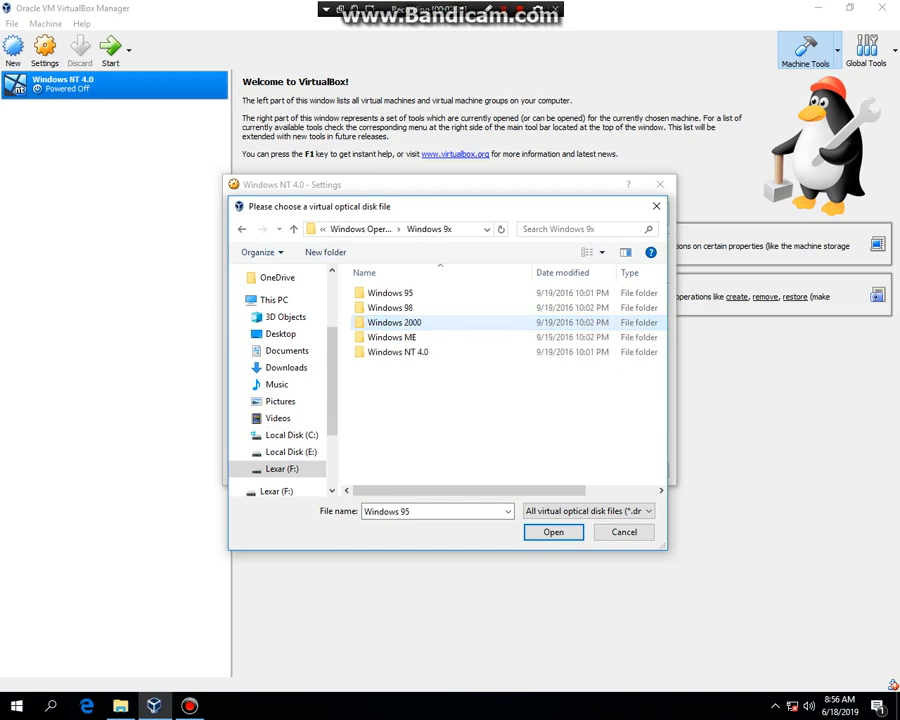
pyautogui.doubleClick(398, 352)
pyautogui.doubleClick(398, 293)
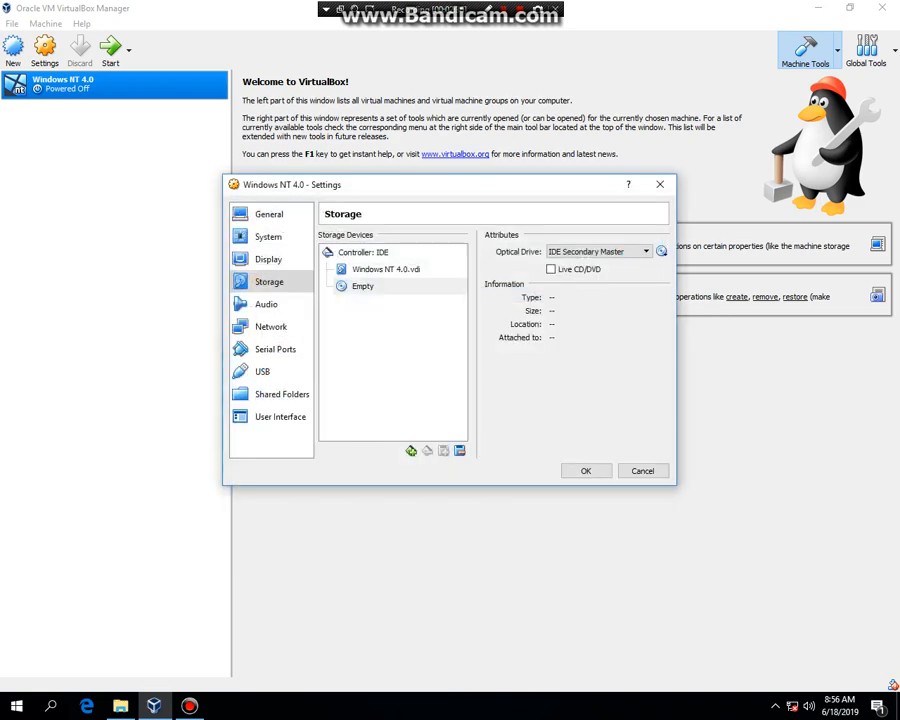
pyautogui.click(586, 471)
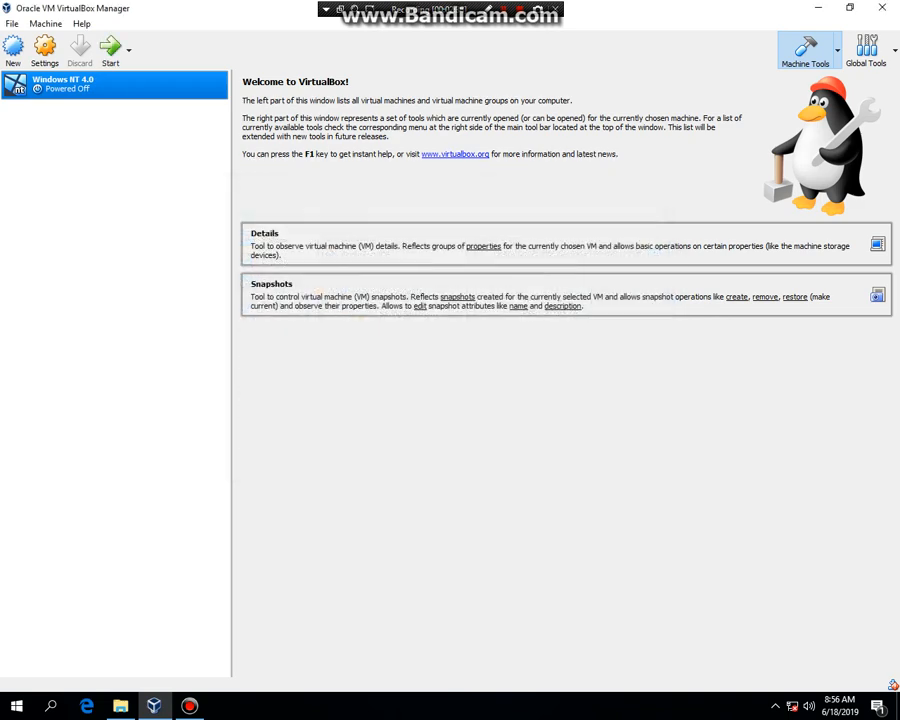
# Step: Start the Windows NT 4.0 virtual machine and maximize its window
pyautogui.click(110, 48)
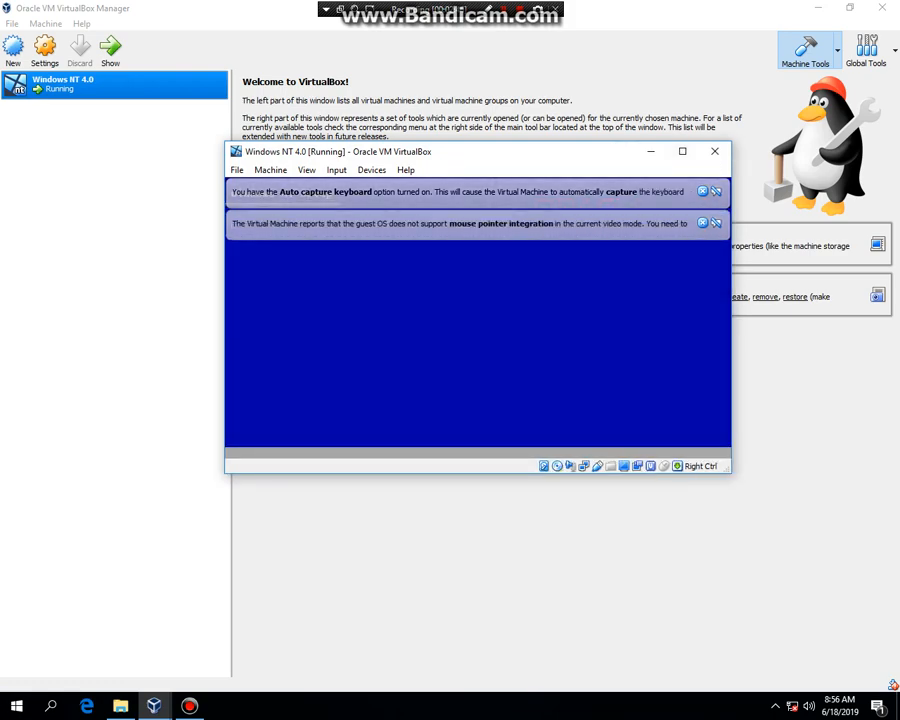
pyautogui.click(683, 152)
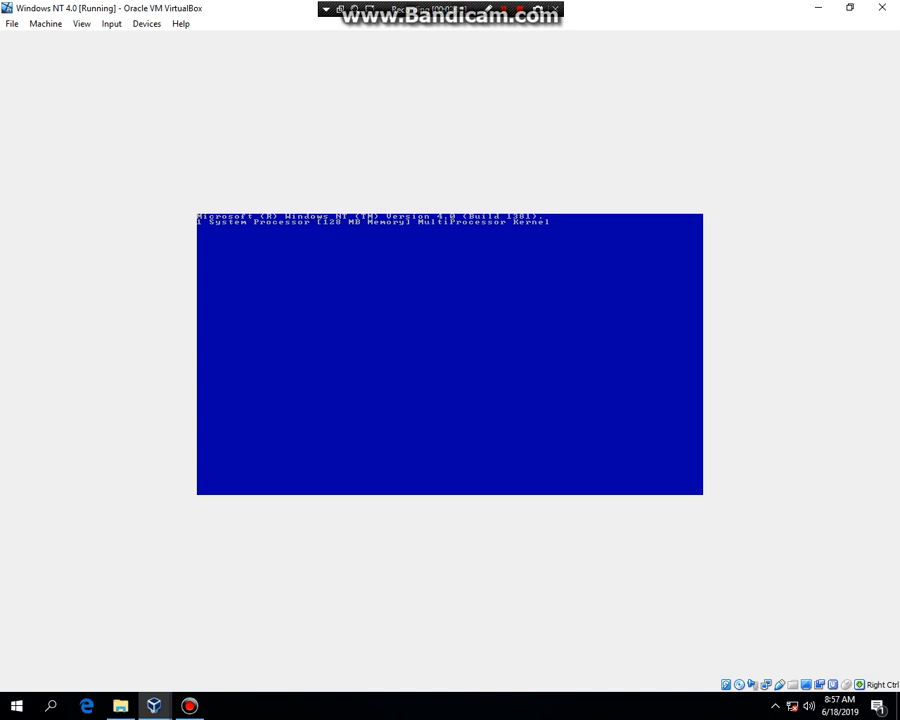
# Step: Begin Windows NT Workstation Setup without additional mass storage devices and agree to continue on the new startup hard disk
pyautogui.press('Return')
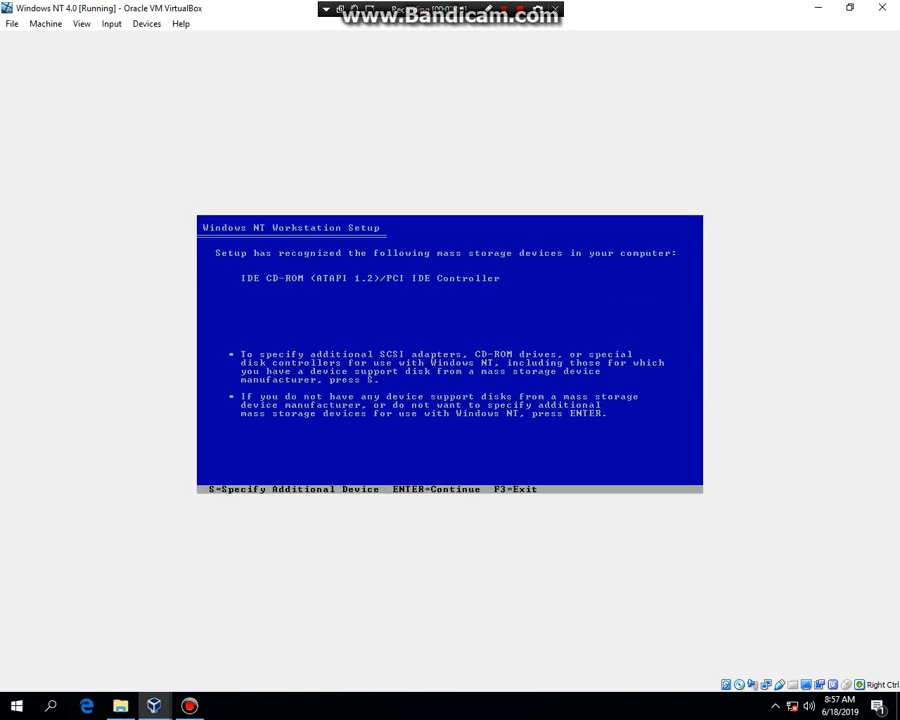
pyautogui.press('Return')
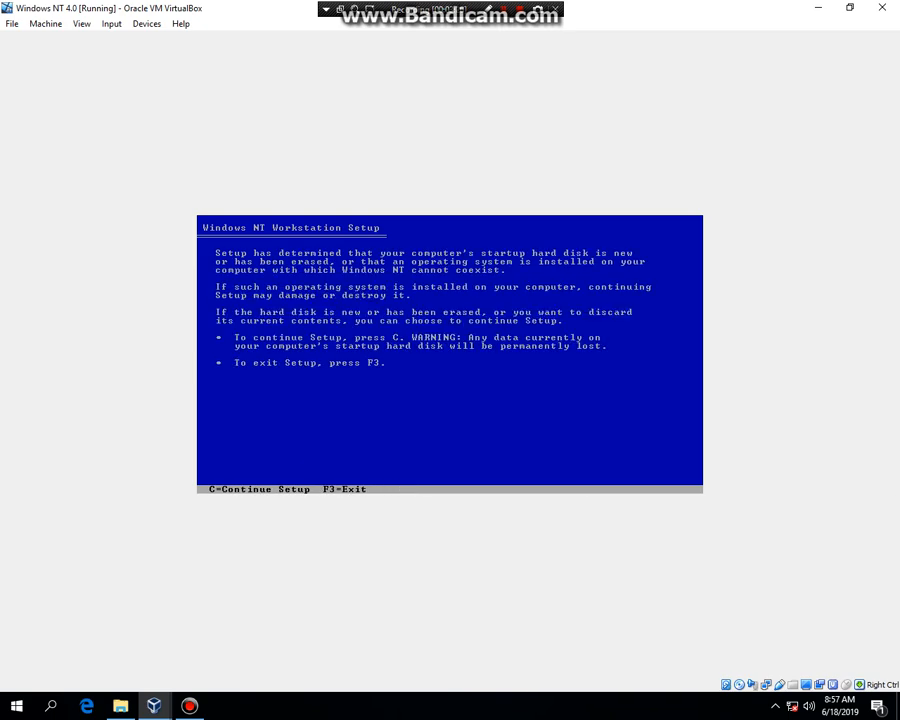
pyautogui.press('c')
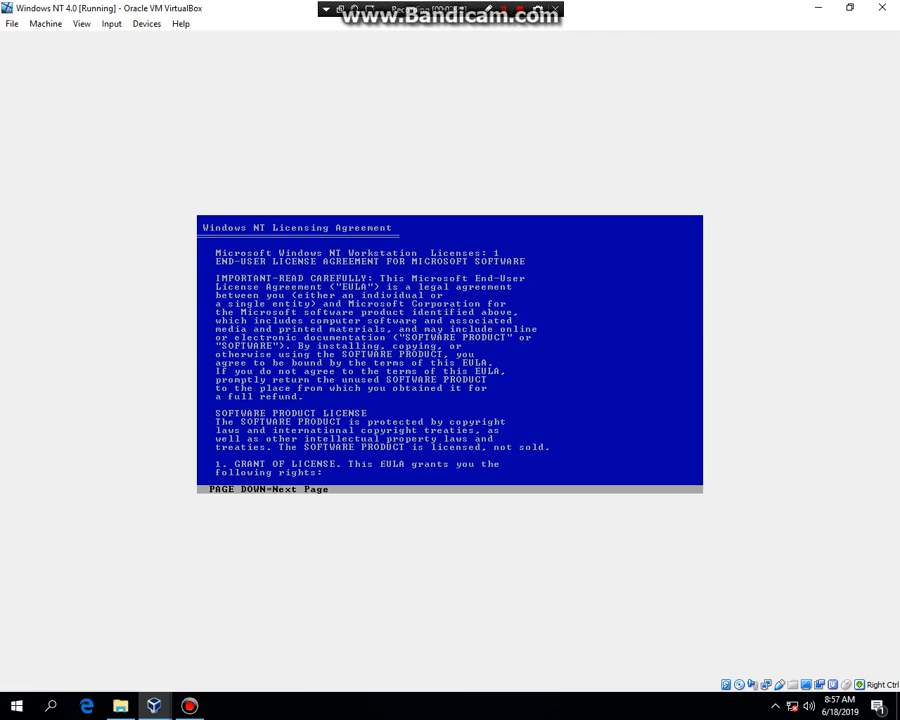
# Step: Page through the Windows NT Licensing Agreement to its end and agree to it
pyautogui.press('pagedown')
pyautogui.press('pagedown')
pyautogui.press('pagedown')
pyautogui.press('pagedown')
pyautogui.press('pagedown')
pyautogui.press('pagedown')
pyautogui.press('pagedown')
pyautogui.press('pagedown')
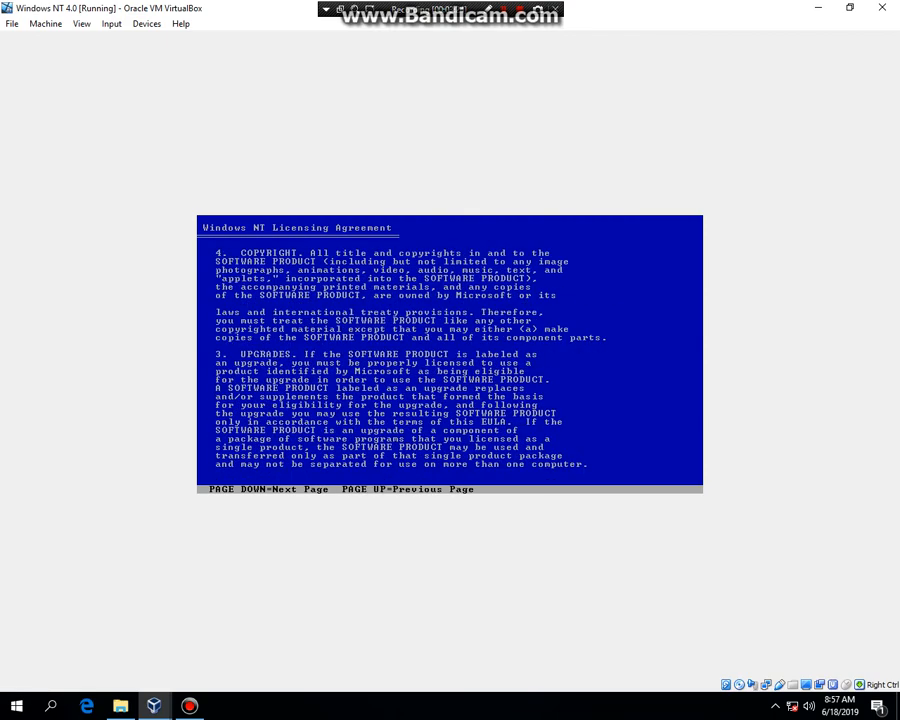
pyautogui.press('pagedown')
pyautogui.press('pagedown')
pyautogui.press('pagedown')
pyautogui.press('pagedown')
pyautogui.press('pagedown')
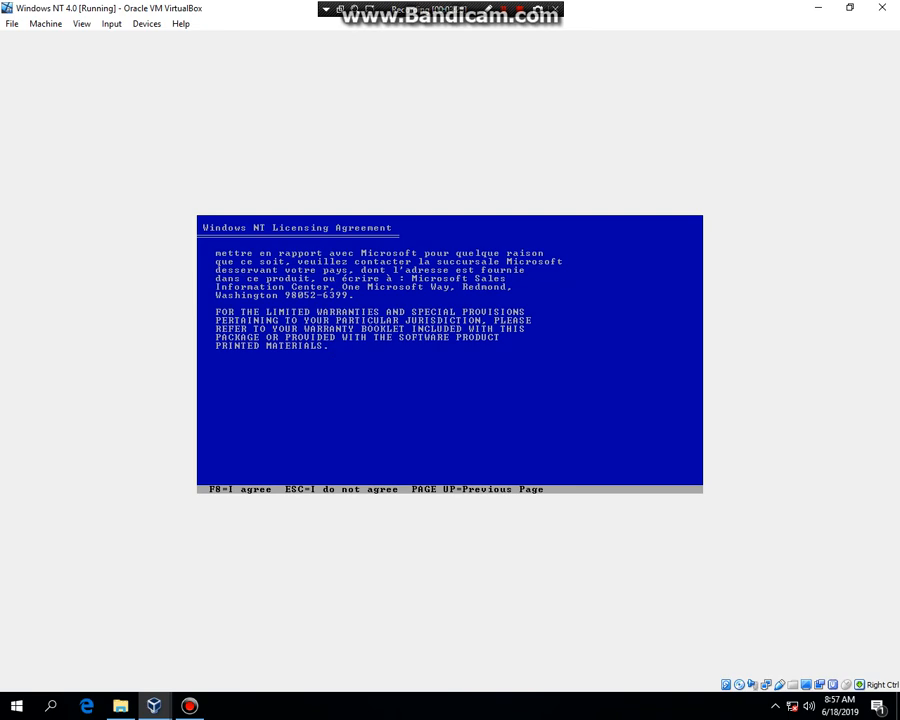
pyautogui.press('F8')
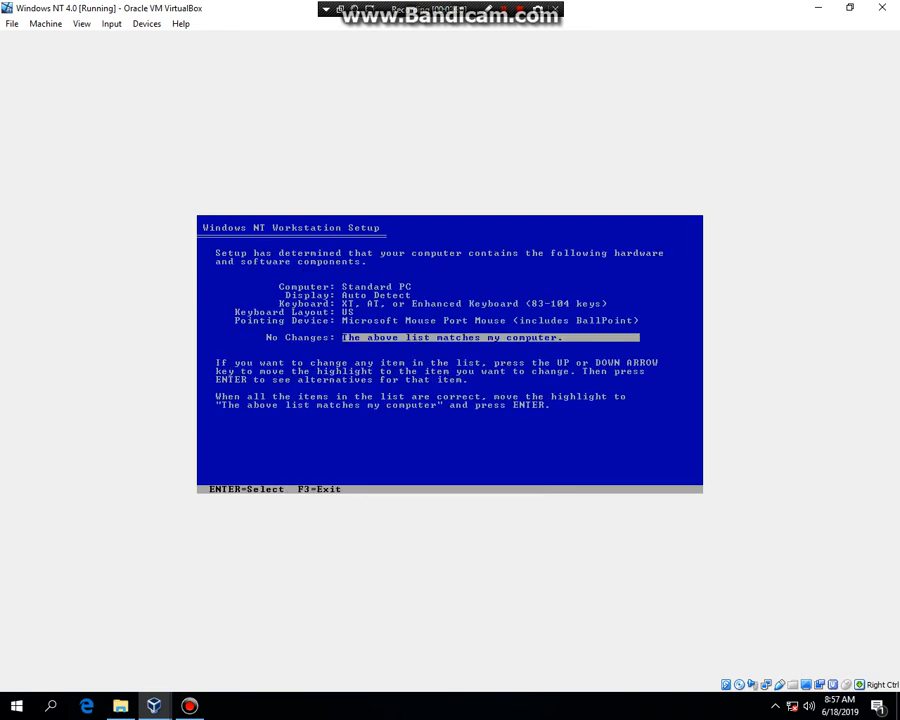
# Step: Accept the detected hardware list and create the Windows NT partition, formatted with the NTFS file system
pyautogui.press('Return')
pyautogui.press('Return')
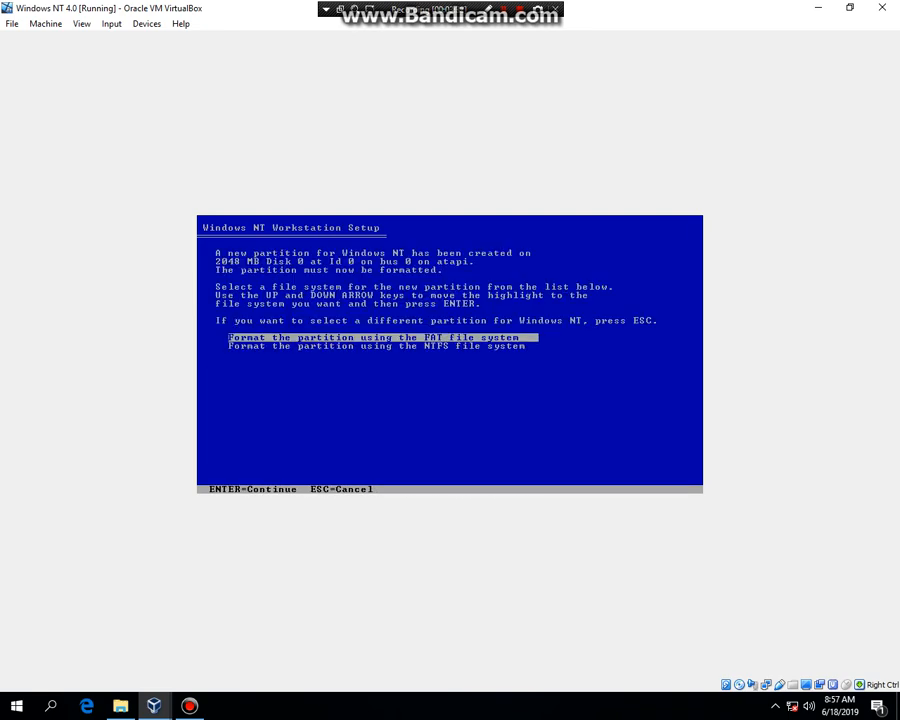
pyautogui.press('Down')
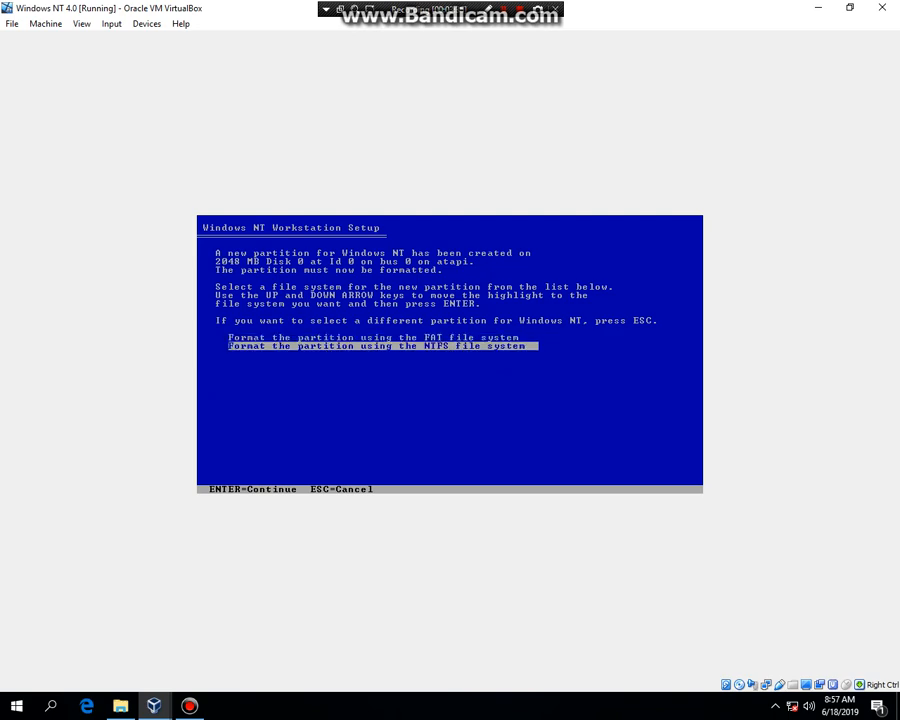
pyautogui.press('Return')
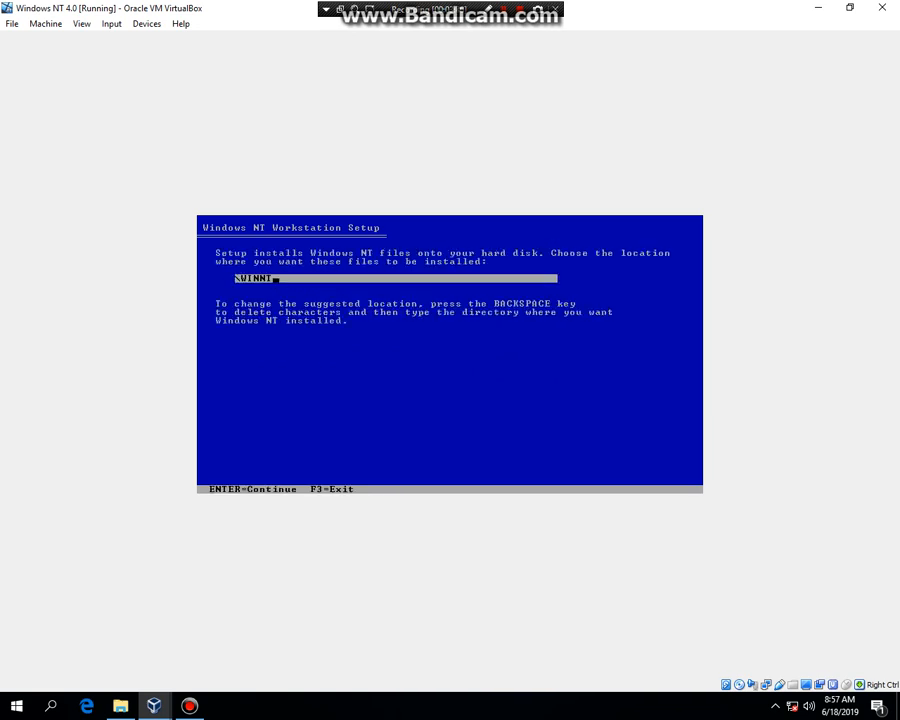
# Step: Keep \WINNT as the installation directory and allow the exhaustive secondary examination of the hard disk
pyautogui.press('Return')
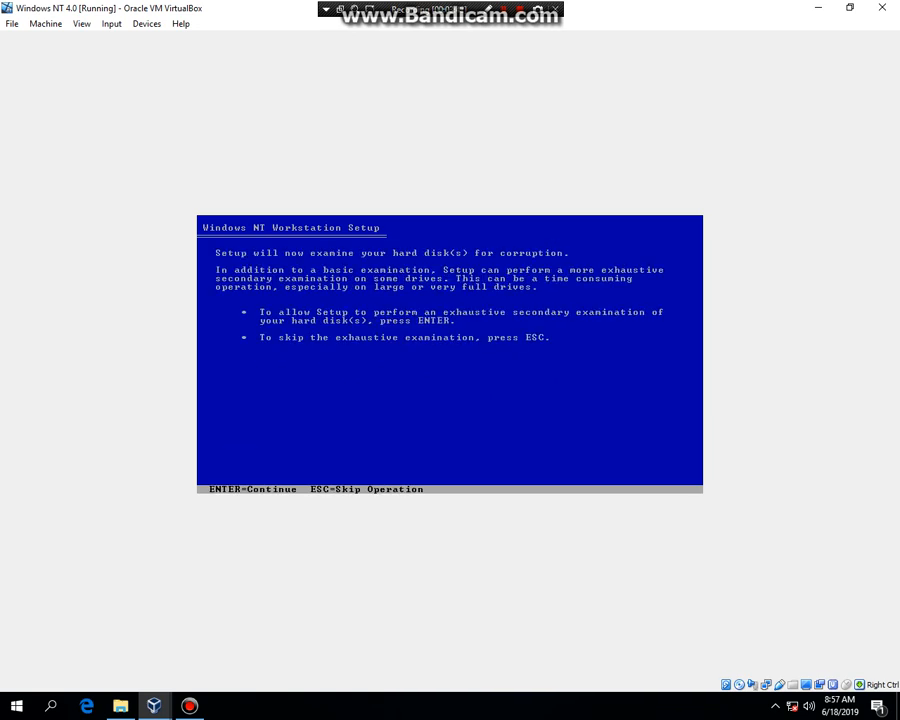
pyautogui.press('Return')
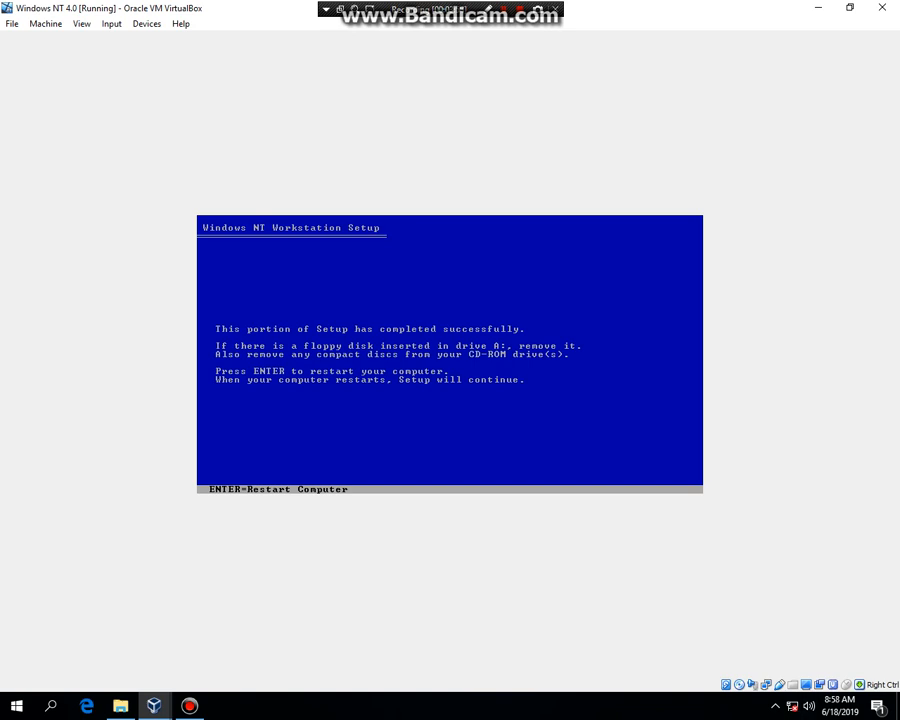
# Step: Remove the disc from the virtual optical drive and restart the virtual machine to continue Setup
pyautogui.rightClick(739, 685)
pyautogui.click(736, 620)
pyautogui.press('Return')
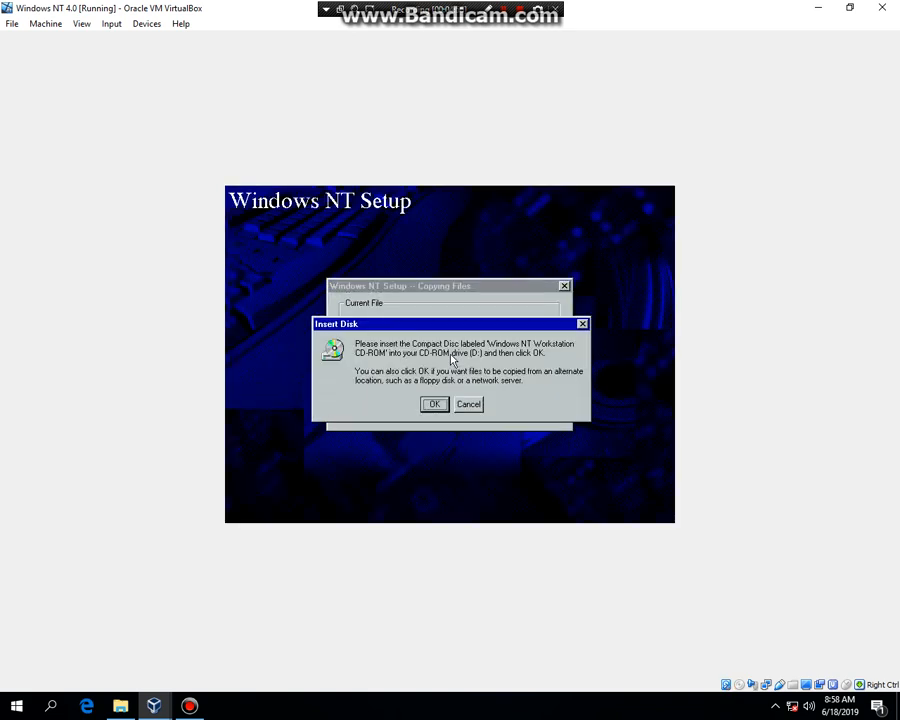
# Step: Insert Windows NT 4.0.iso into the virtual optical drive and let Setup continue copying files
pyautogui.rightClick(739, 685)
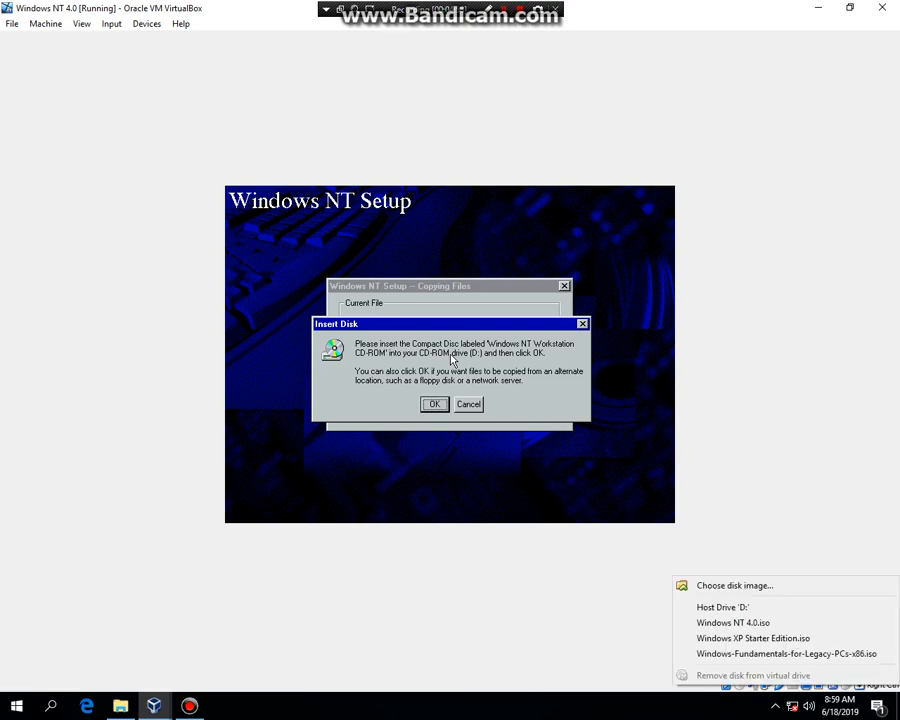
pyautogui.click(733, 622)
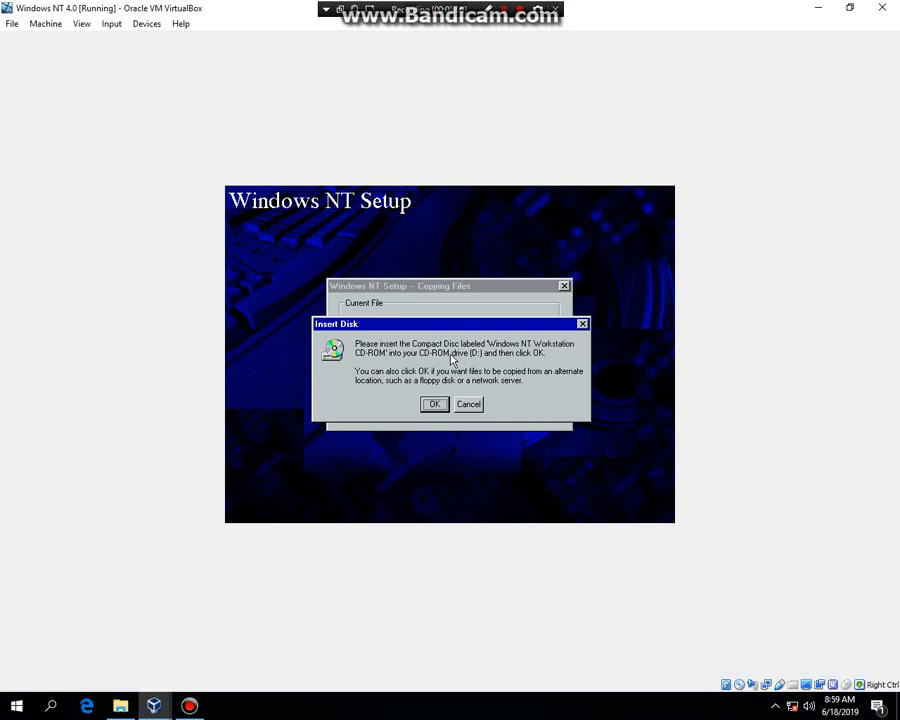
pyautogui.click(434, 404)
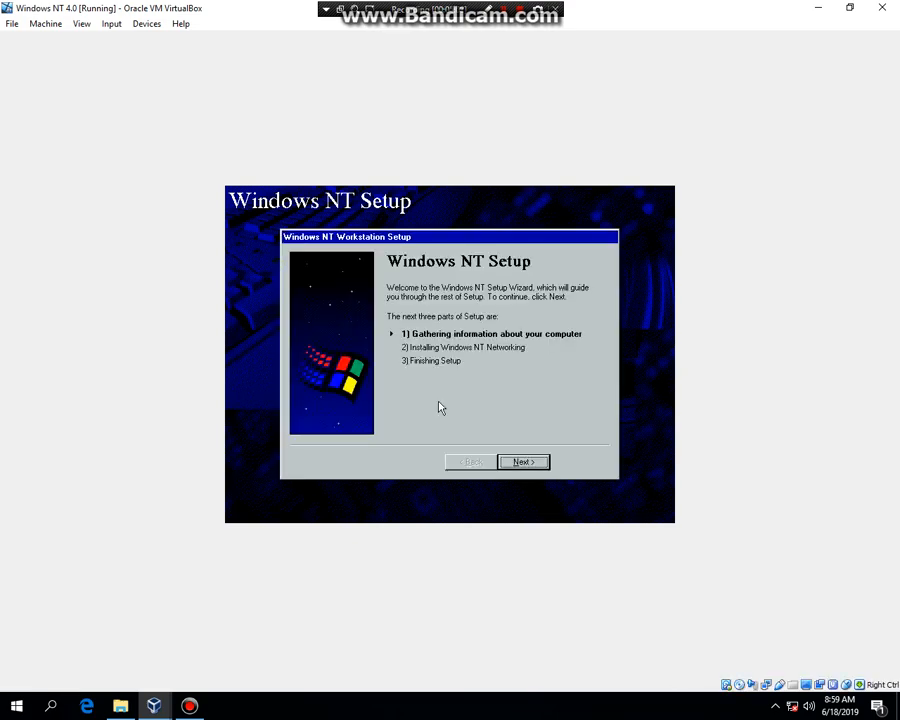
# Step: Proceed with the Typical setup option and enter the user's name, leaving the organization blank
pyautogui.click(518, 461)
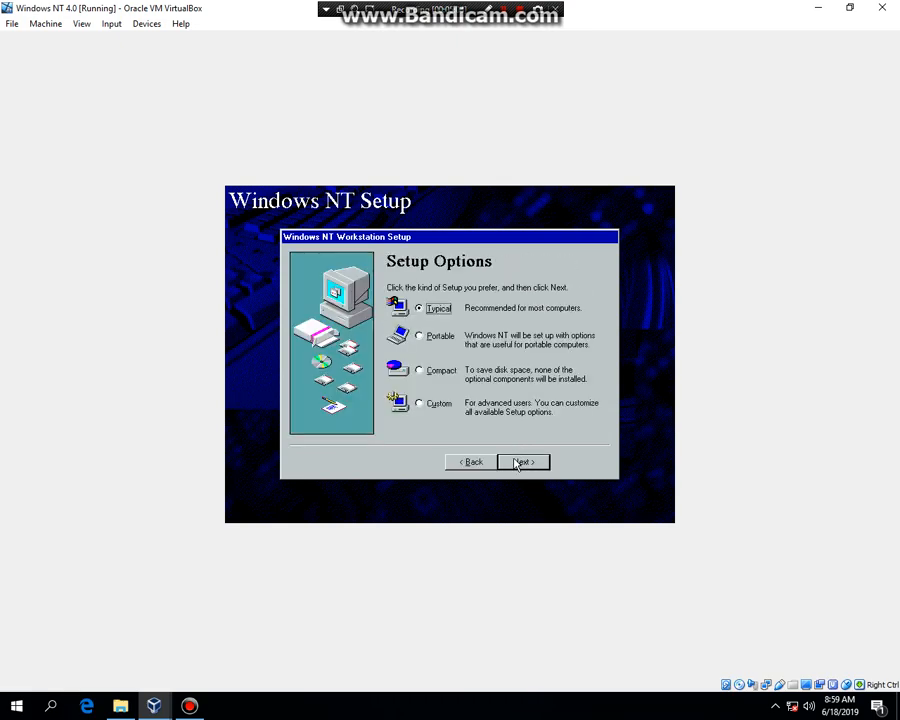
pyautogui.click(517, 462)
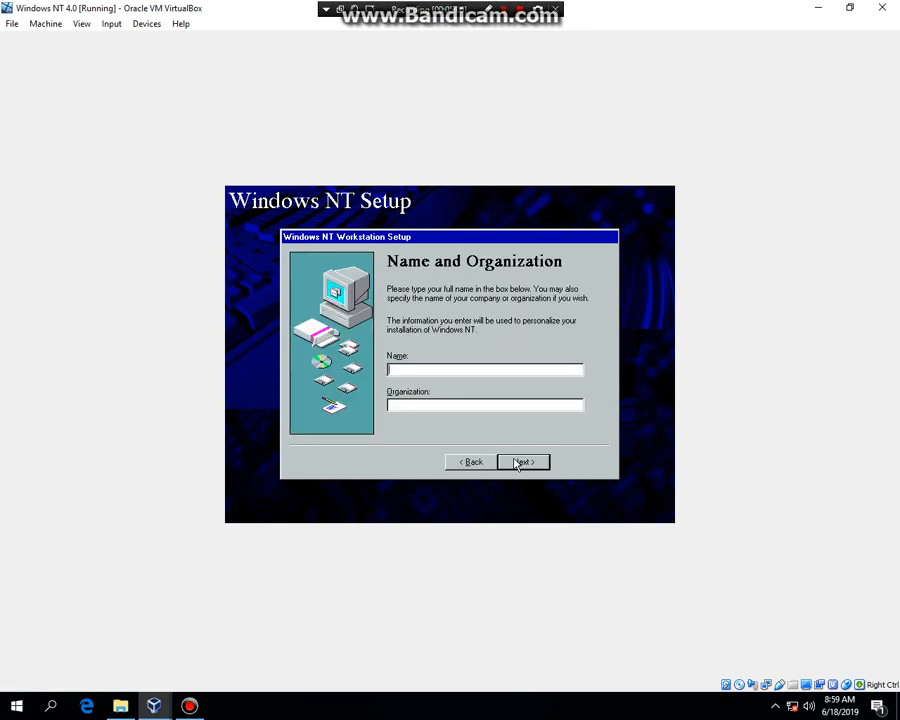
pyautogui.write('Ruben')
pyautogui.click(517, 462)
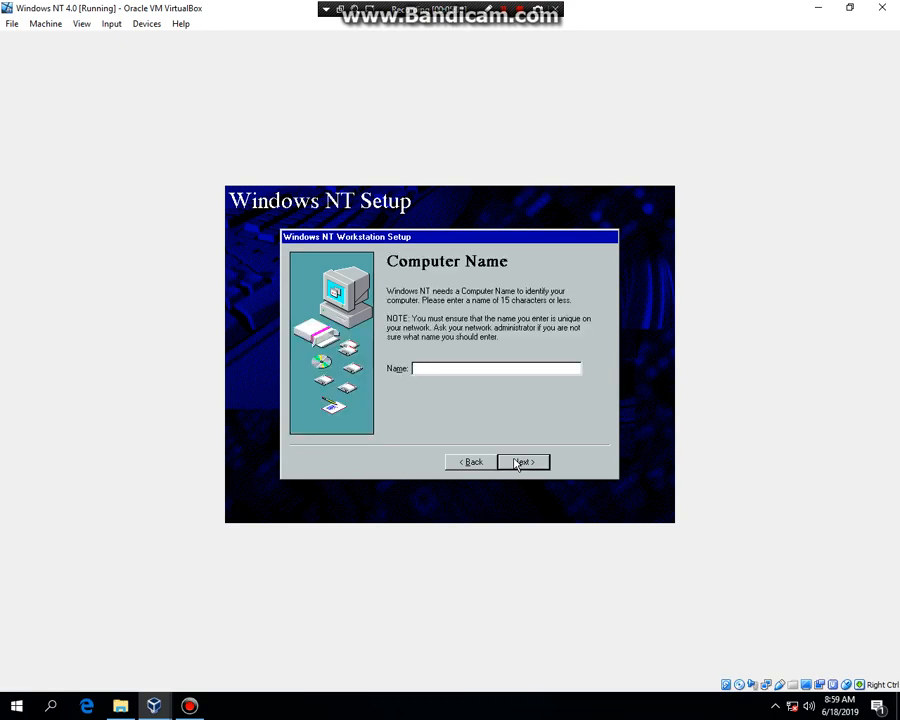
# Step: Name the computer WINNT4 and leave the Administrator account password blank
pyautogui.write('WINNT4')
pyautogui.click(517, 463)
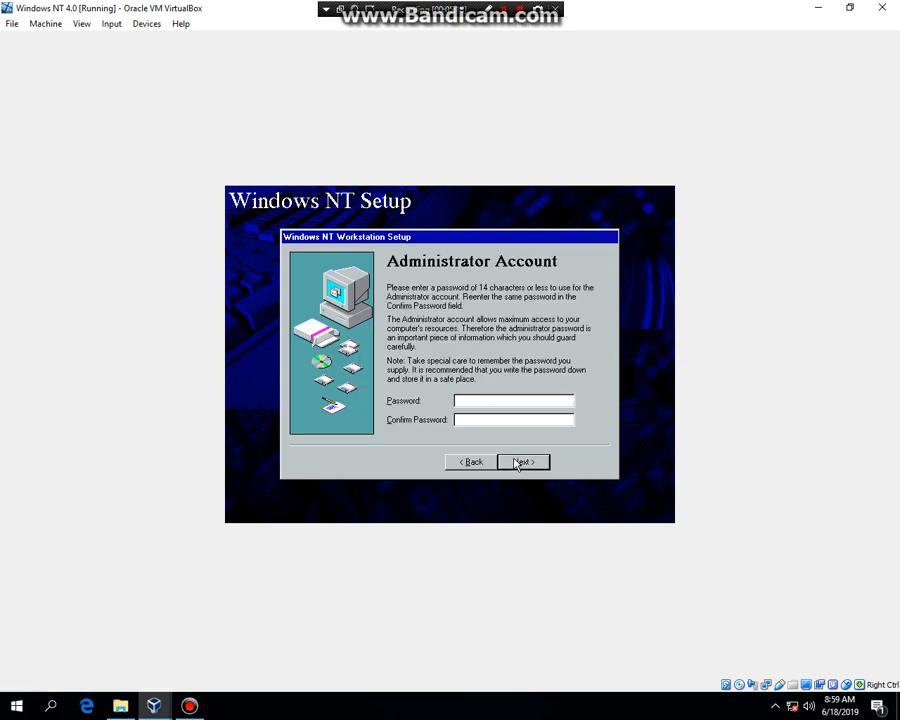
pyautogui.click(517, 463)
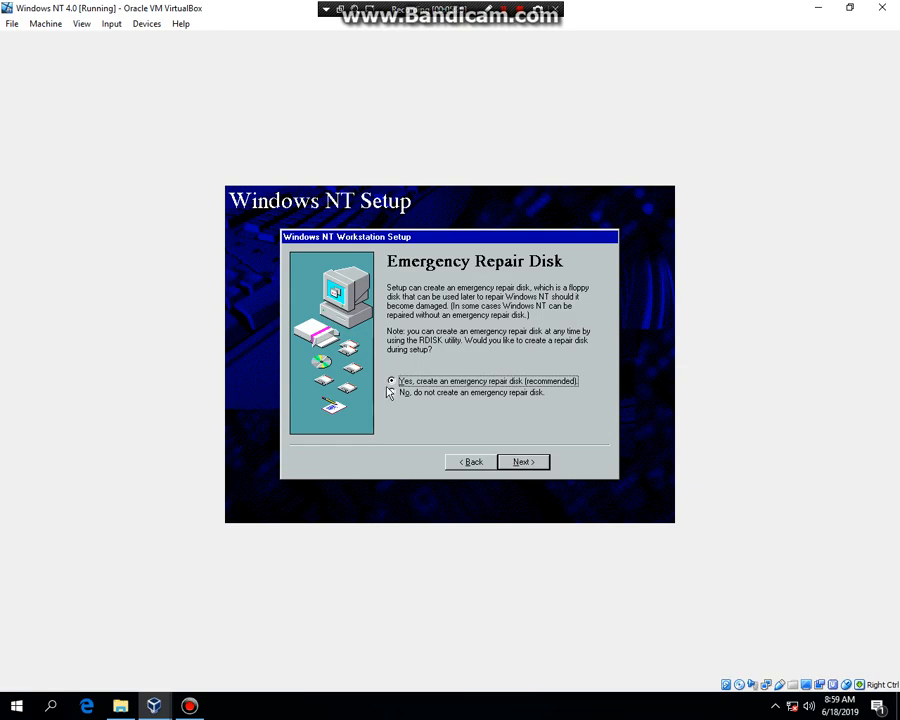
# Step: Decline creating an emergency repair disk and keep the installation of the most common components
pyautogui.click(391, 392)
pyautogui.click(519, 462)
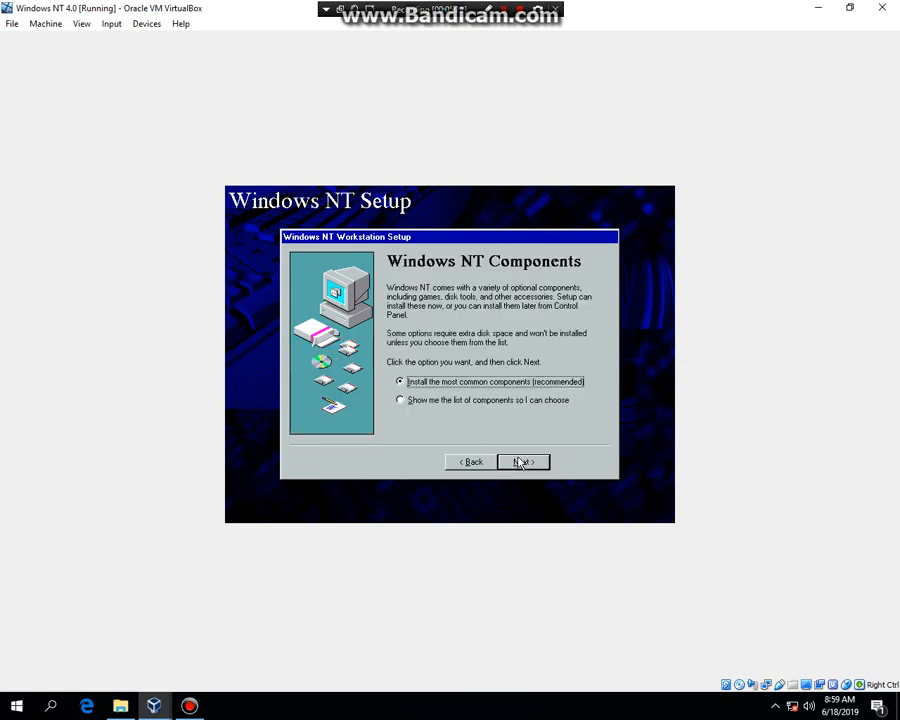
pyautogui.click(517, 466)
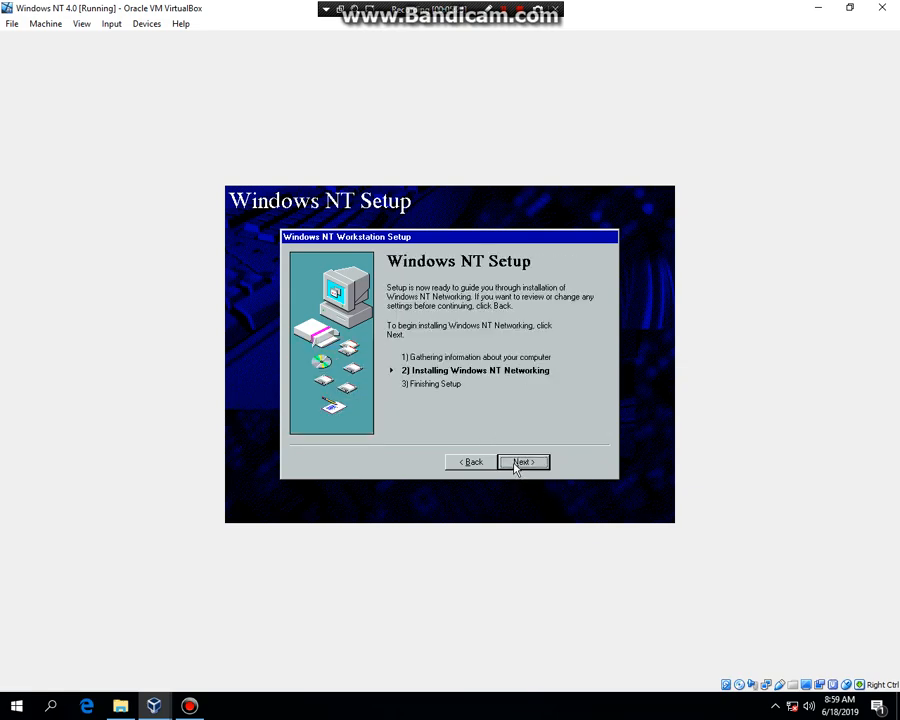
# Step: Choose not to connect the computer to a network at this time and finish the Setup wizard
pyautogui.click(516, 466)
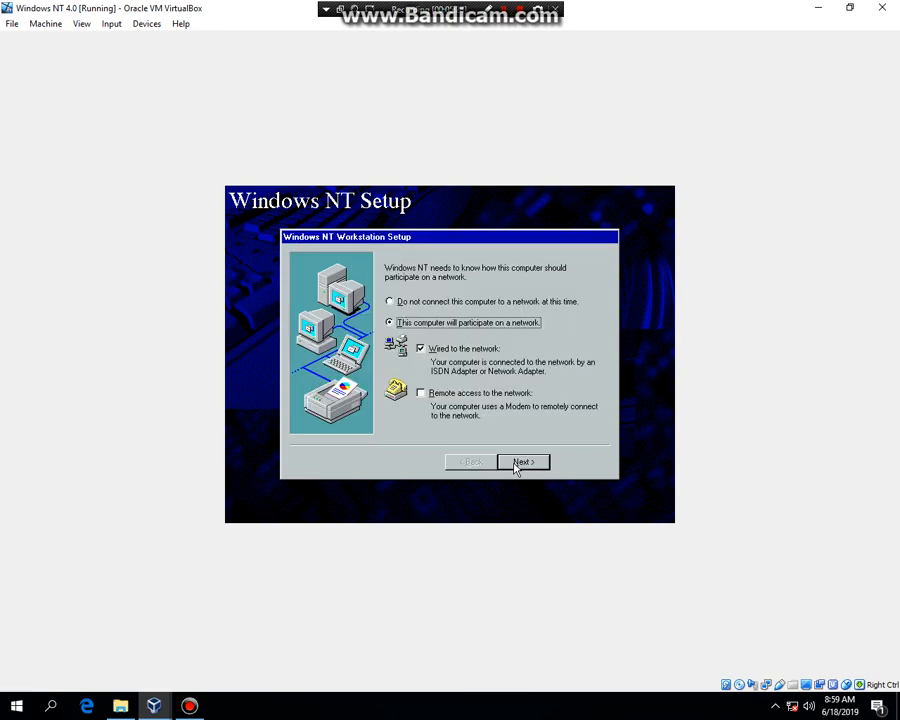
pyautogui.click(443, 302)
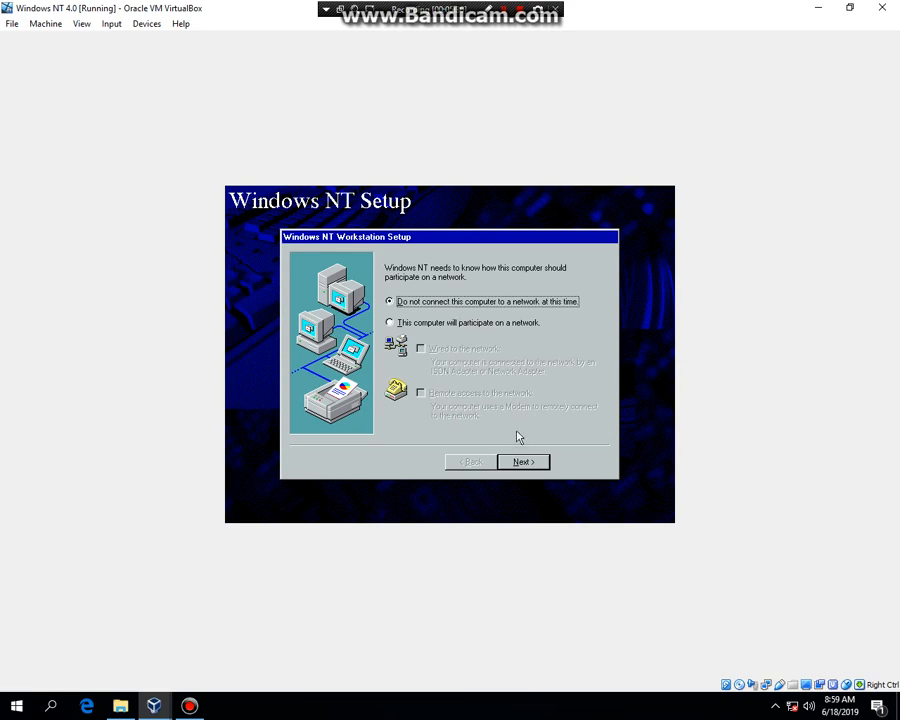
pyautogui.click(515, 461)
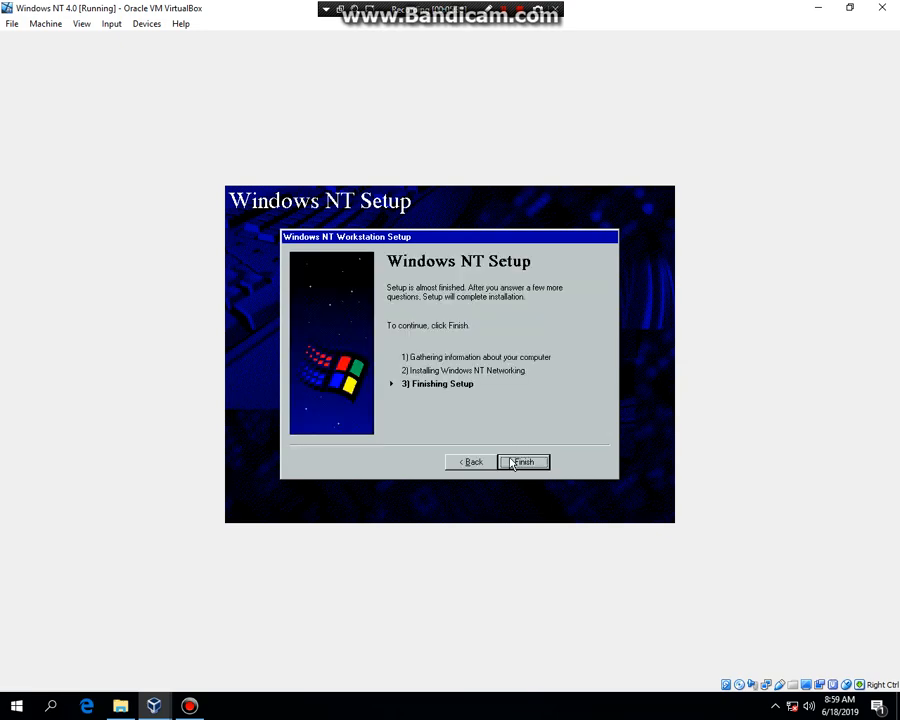
pyautogui.click(512, 462)
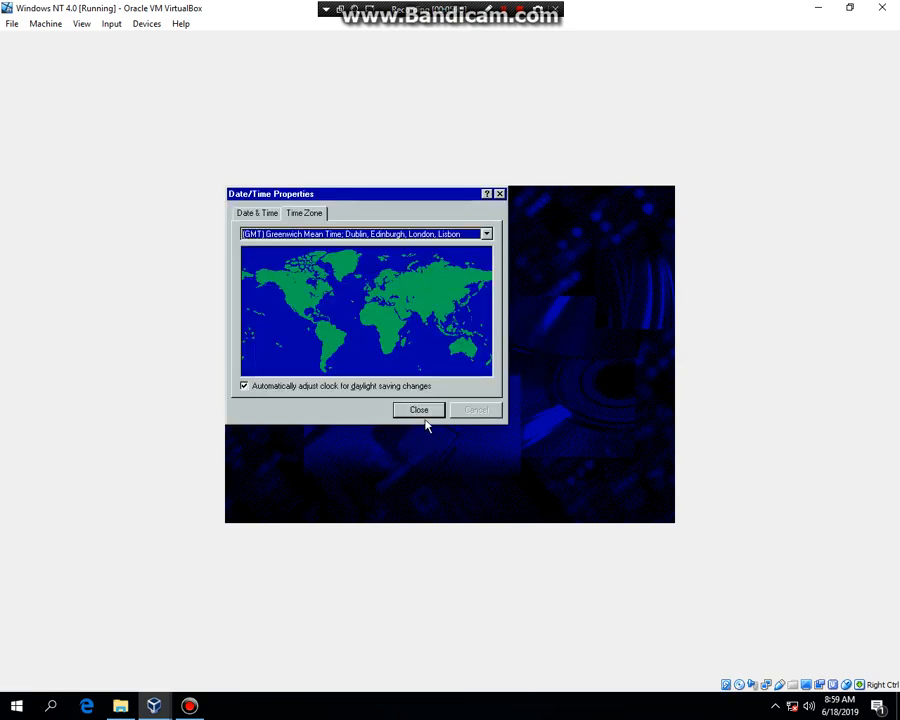
# Step: Set the time zone to (GMT-08:00) Pacific Time (US & Canada); Tijuana and close the date and time properties
pyautogui.click(486, 233)
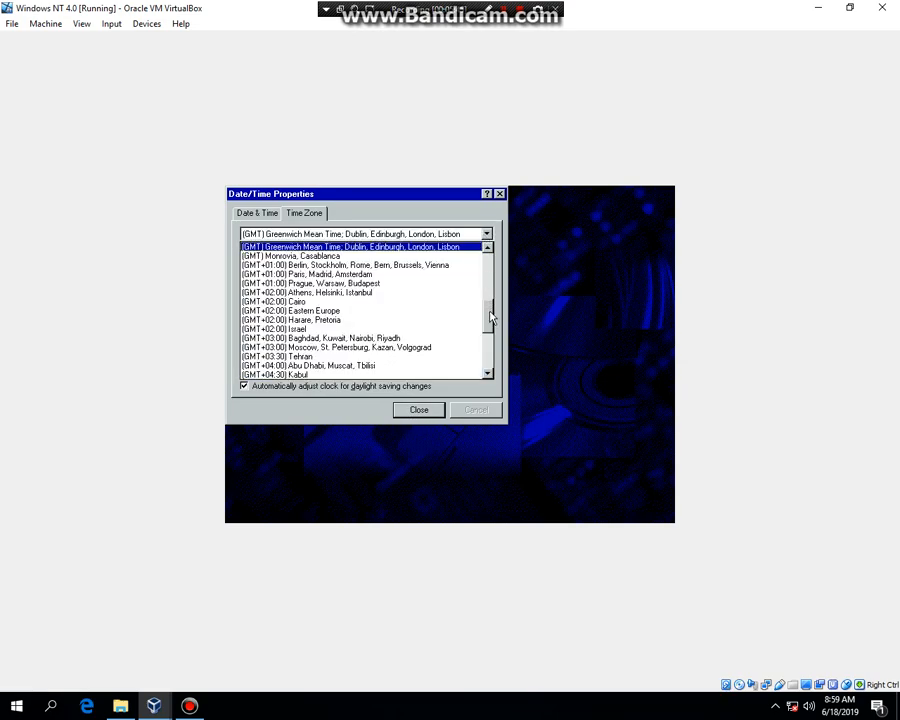
pyautogui.moveTo(490, 309); pyautogui.dragTo(490, 281)
pyautogui.click(299, 257)
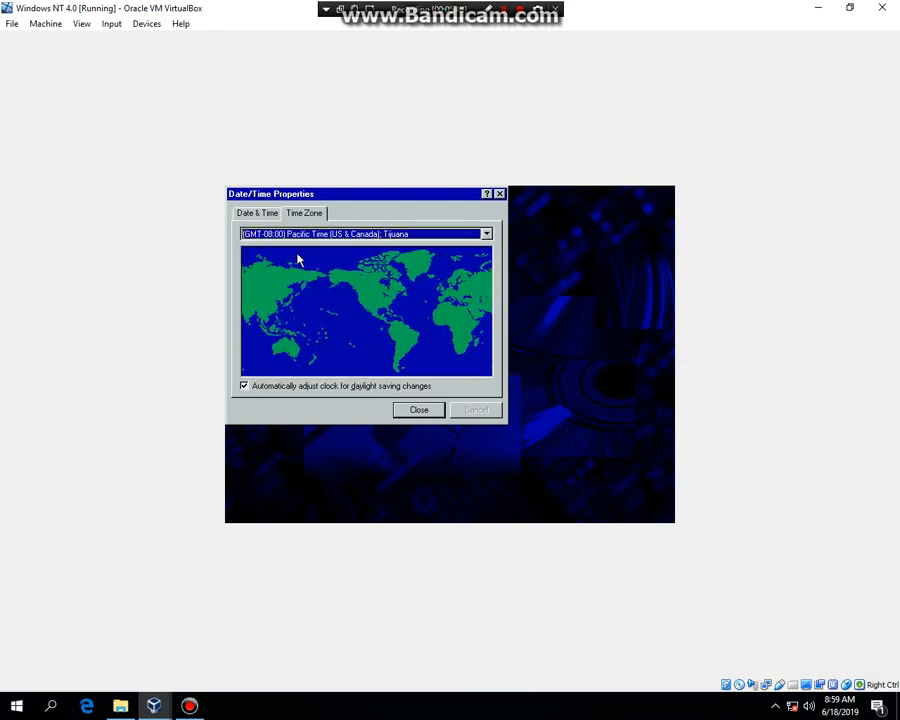
pyautogui.click(418, 410)
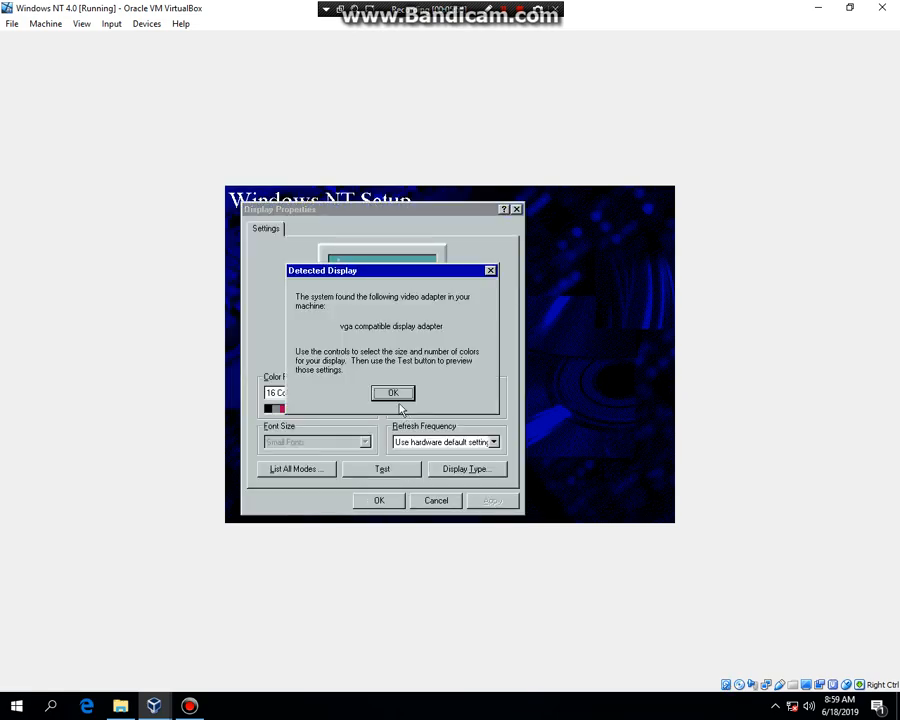
# Step: Test the default display mode for the detected VGA adapter, confirm the test bitmap and save the display settings
pyautogui.click(395, 395)
pyautogui.click(384, 468)
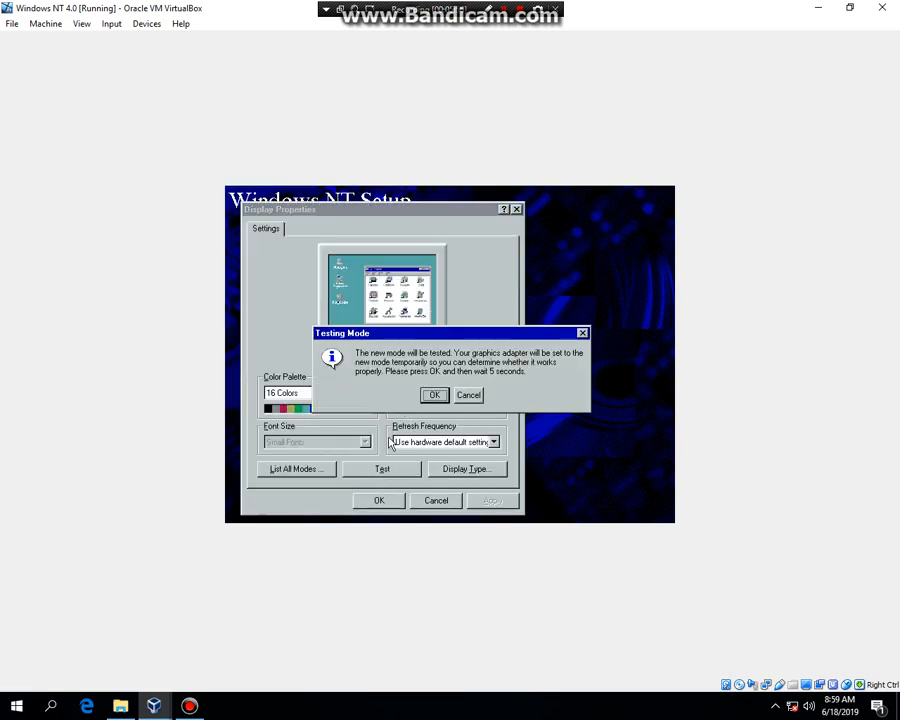
pyautogui.click(434, 394)
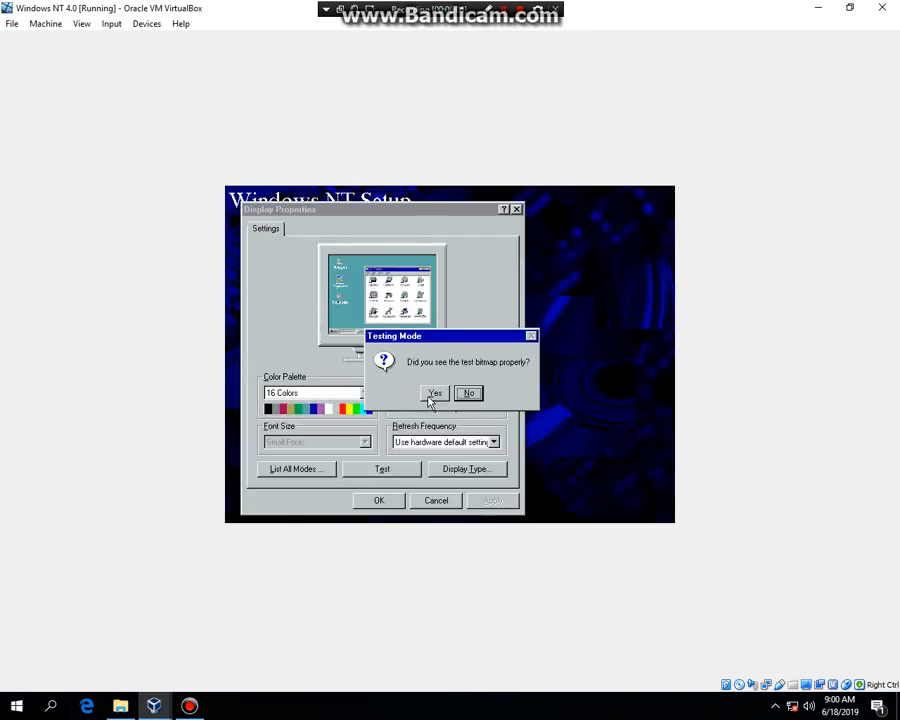
pyautogui.click(433, 393)
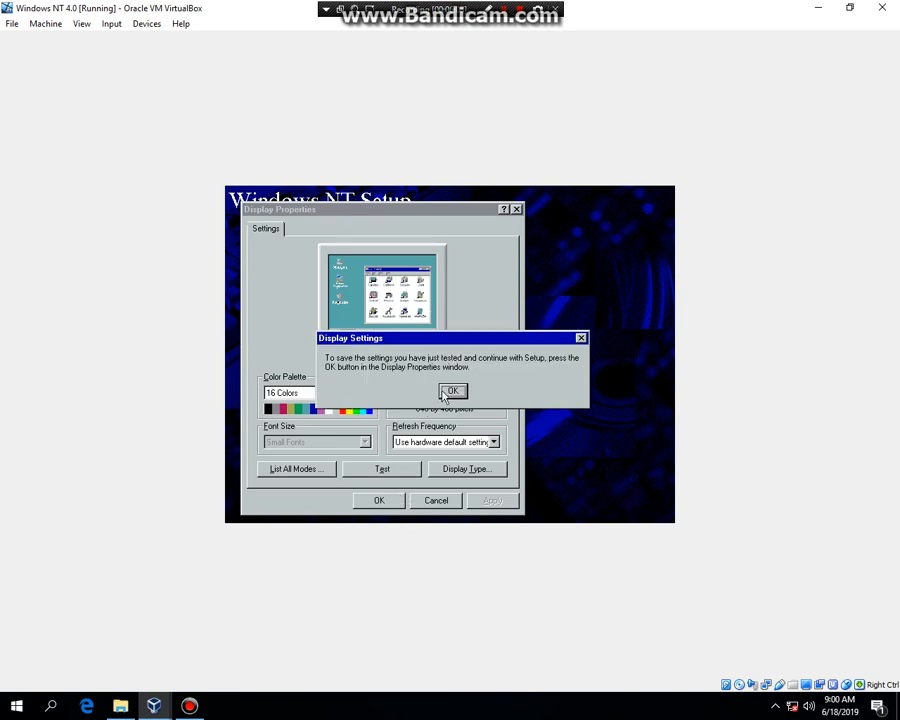
pyautogui.click(451, 391)
pyautogui.press('Return')
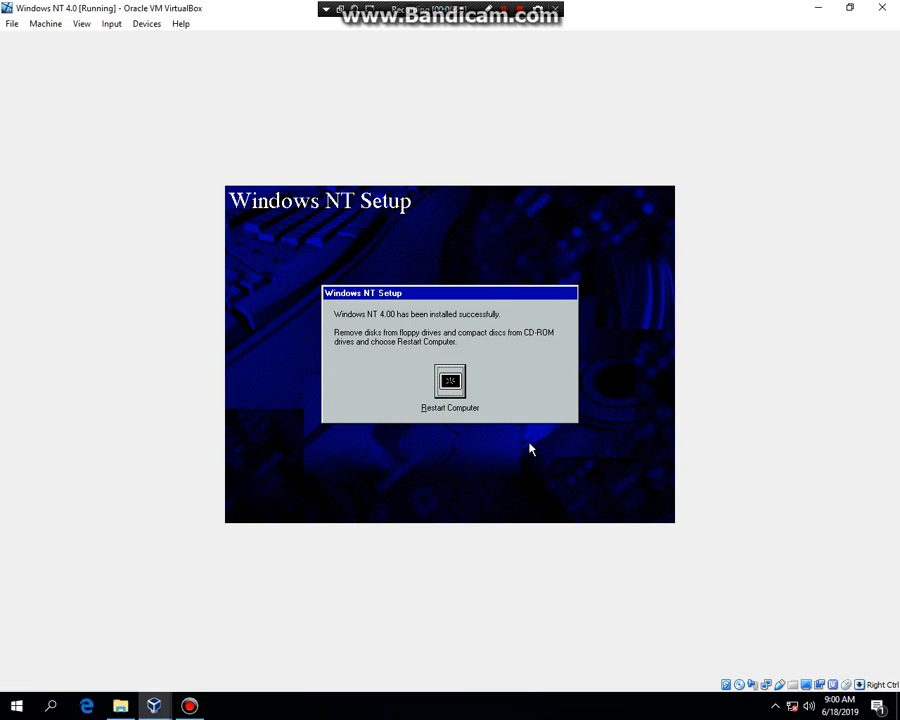
# Step: Eject Windows NT 4.0.iso from the virtual optical drive and restart into Windows NT Workstation Version 4.00
pyautogui.rightClick(739, 685)
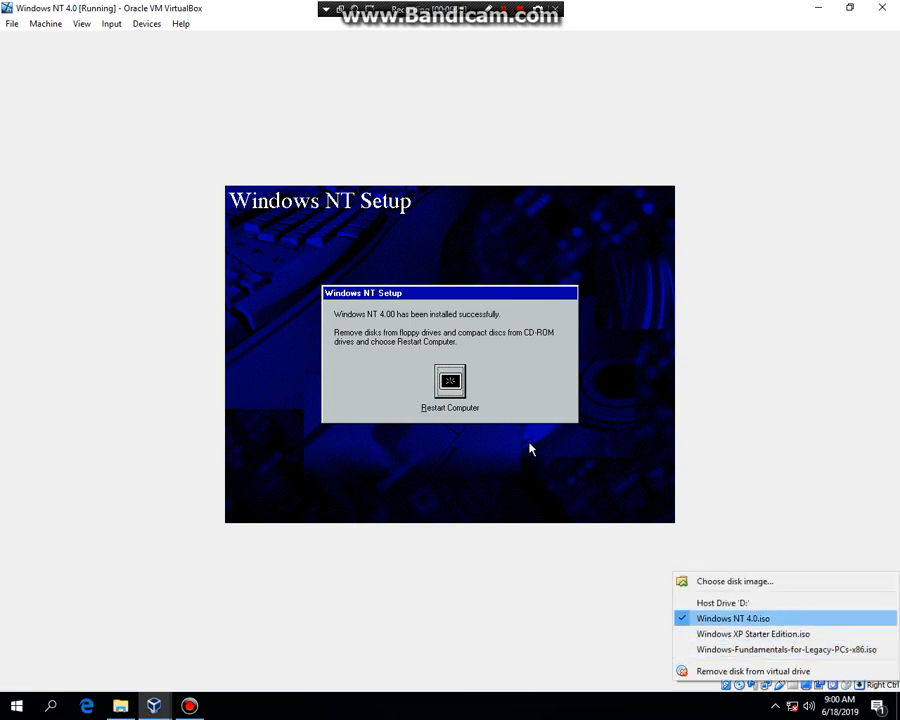
pyautogui.click(739, 618)
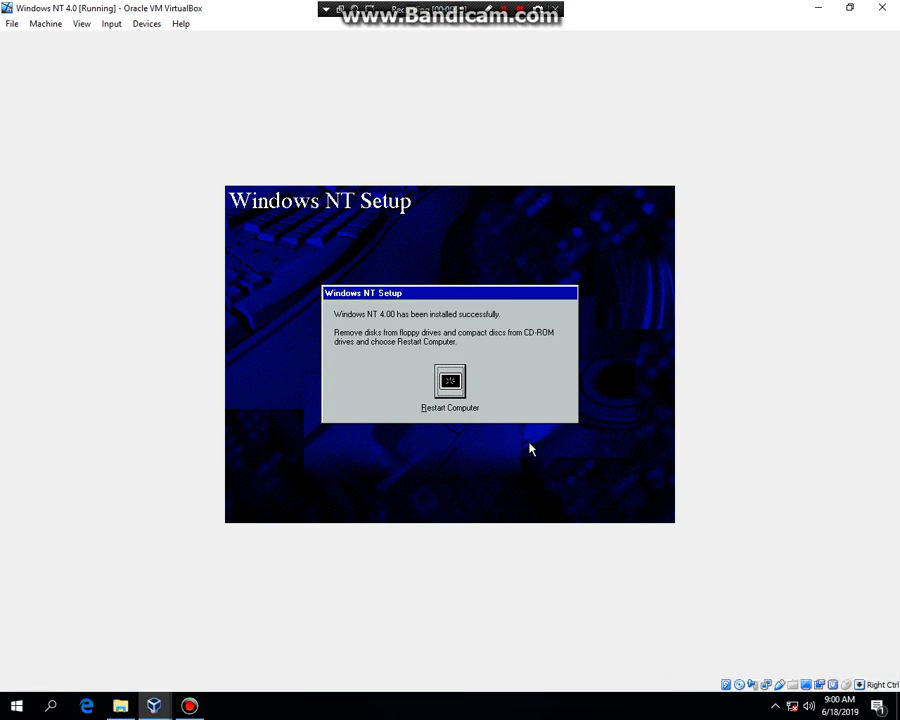
pyautogui.click(450, 382)
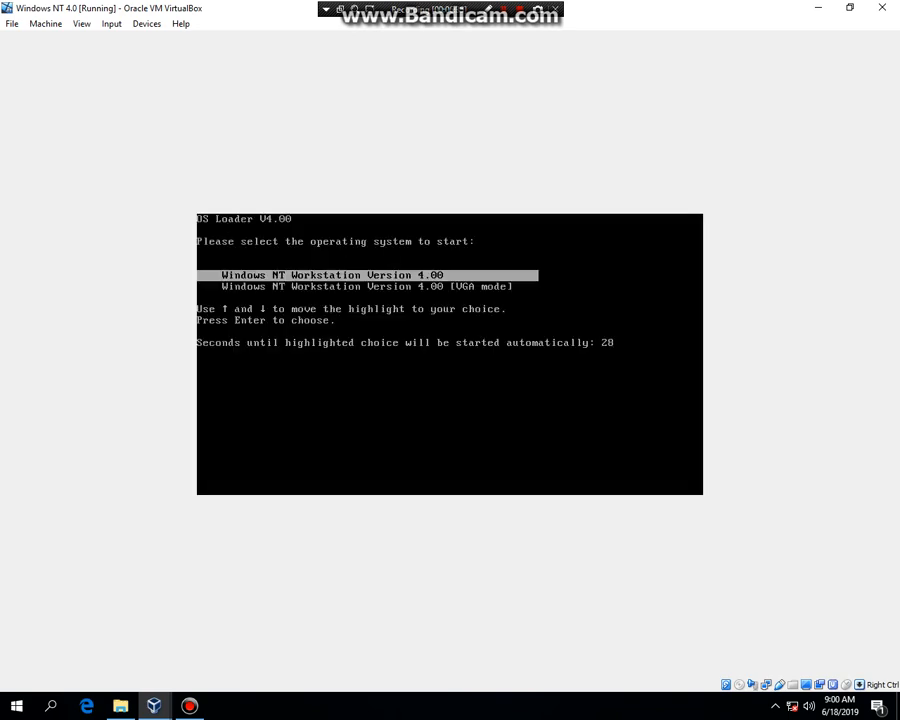
pyautogui.press('Return')
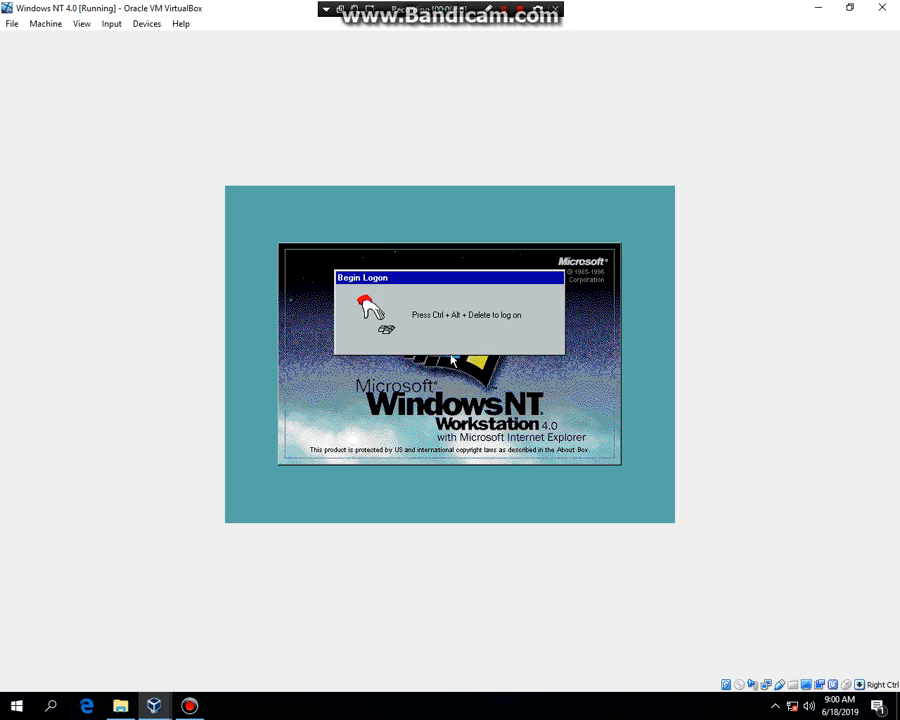
# Step: Log on as Administrator with a blank password and close the Welcome window
pyautogui.hotkey('ctrl', 'alt', 'Delete')
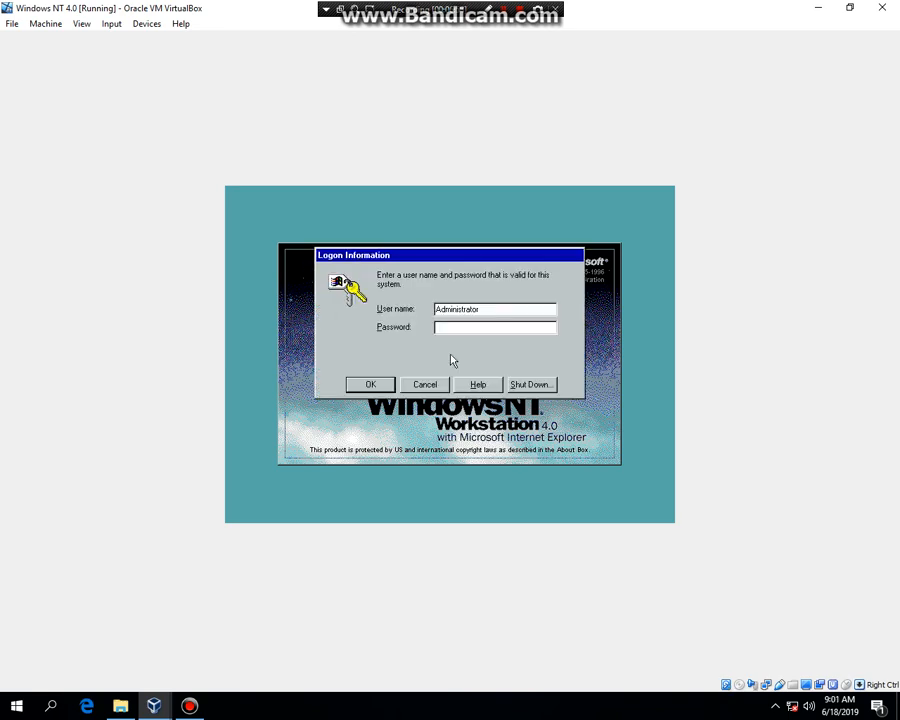
pyautogui.press('Return')
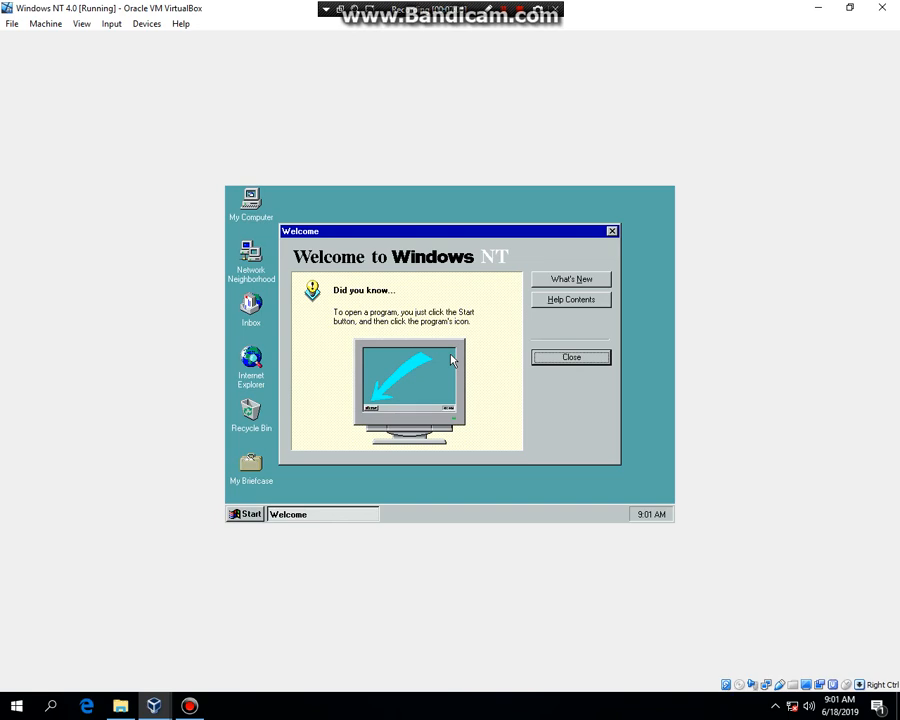
pyautogui.click(553, 359)
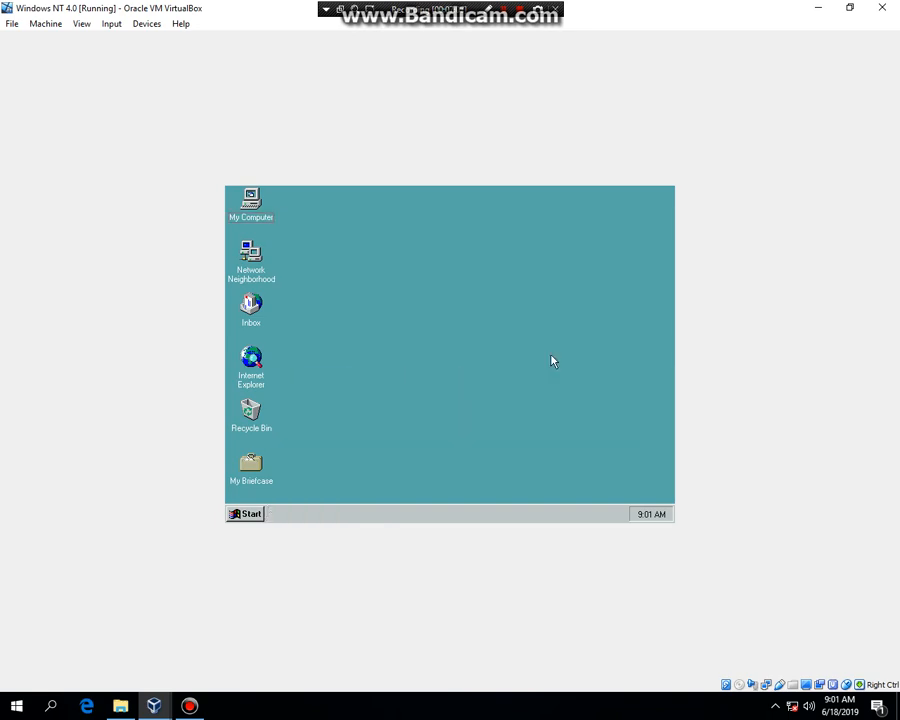
# Step: View the general system properties of My Computer and close them
pyautogui.rightClick(248, 207)
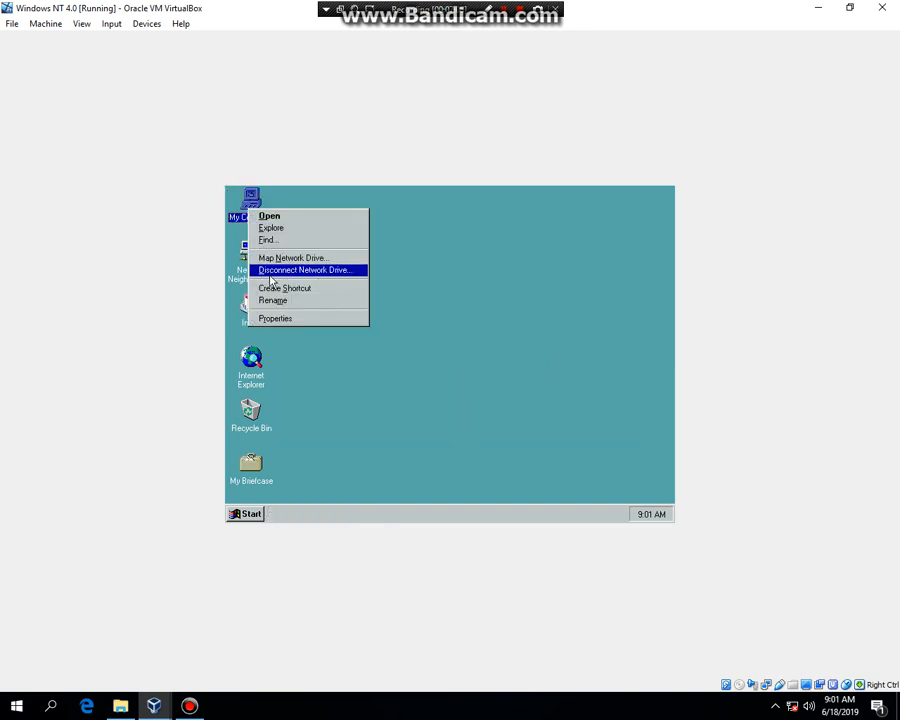
pyautogui.click(273, 318)
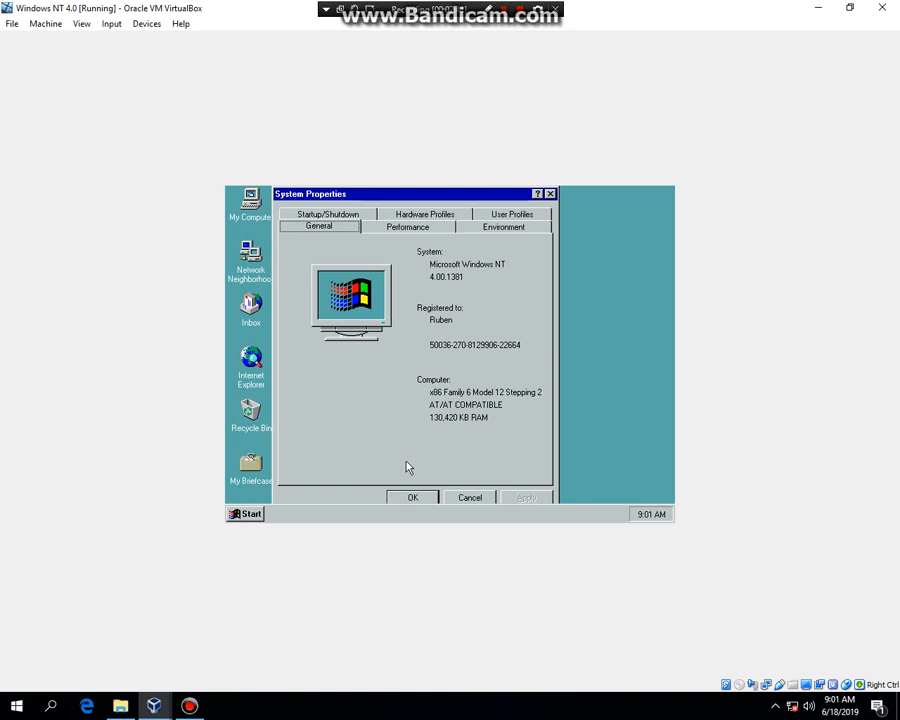
pyautogui.click(415, 497)
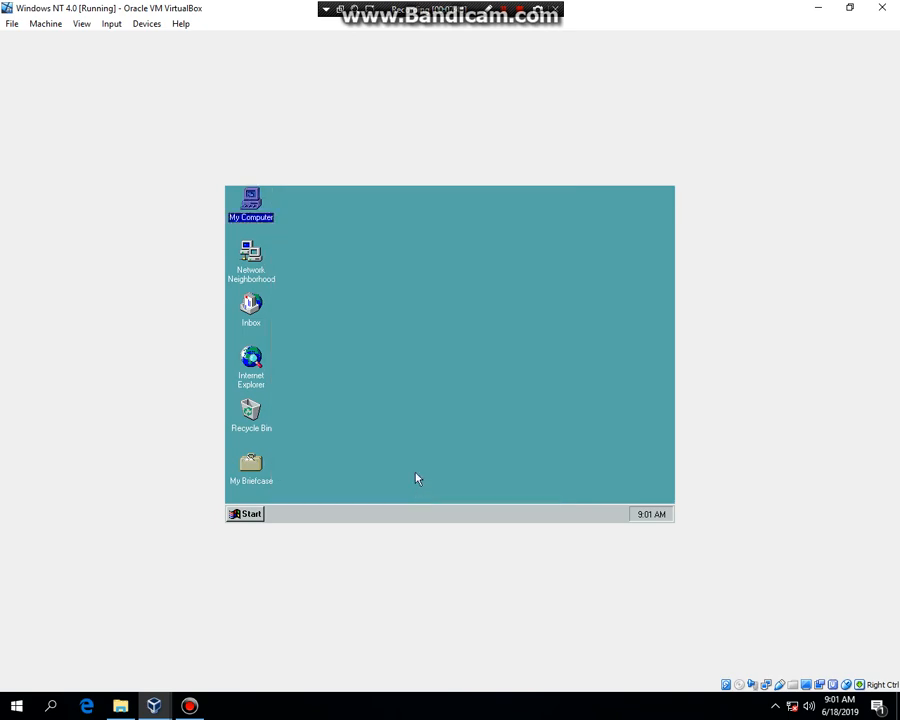